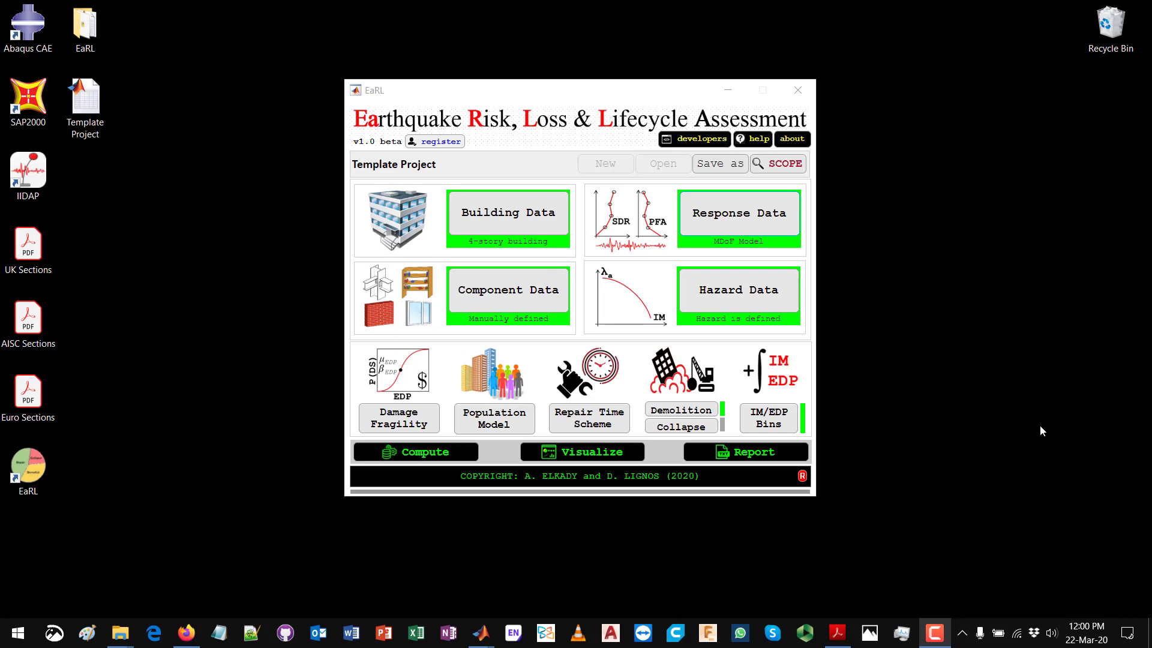
Step: Open the response data options and choose the FEMA P-58 Simplified Analysis Method
click(712, 207)
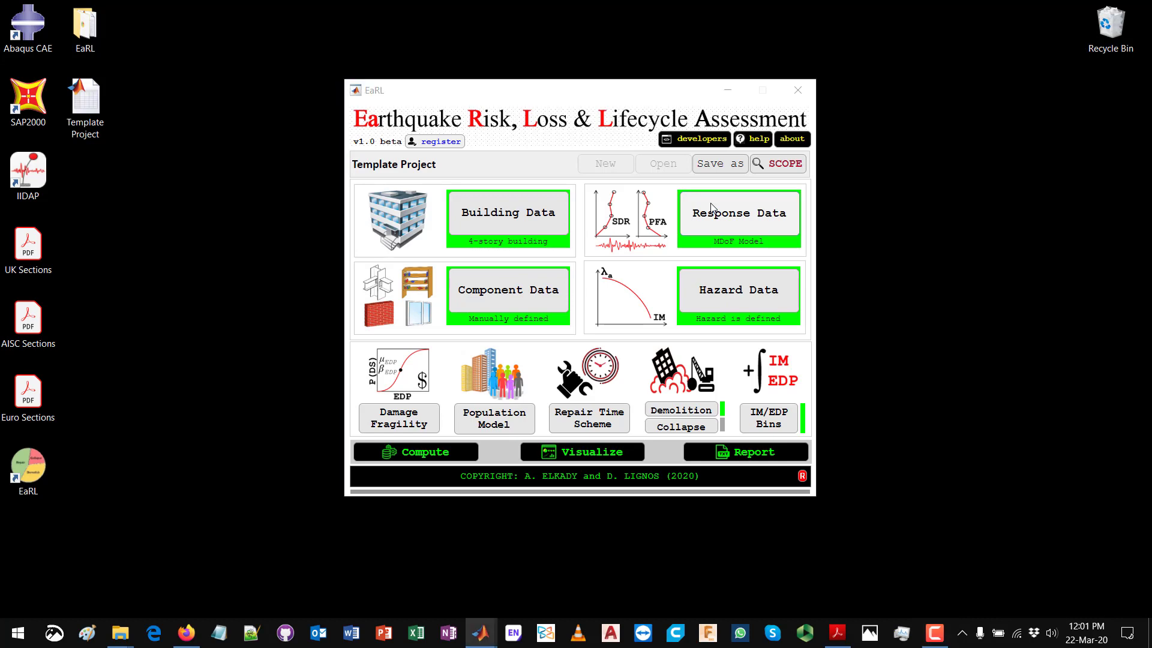
drag(239, 121, 238, 63)
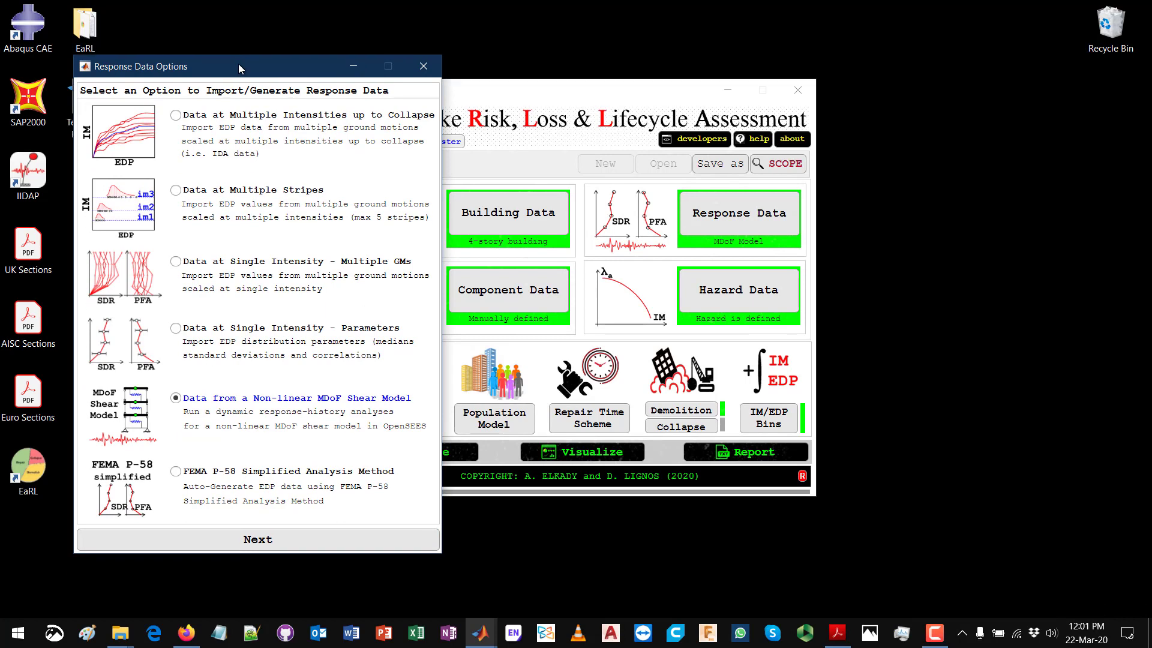
click(239, 478)
Step: Switch to the FEMA P-58-1 PDF in Acrobat Reader, go to page 130 and select the heading "Simplified Analysis Procedure"
click(843, 634)
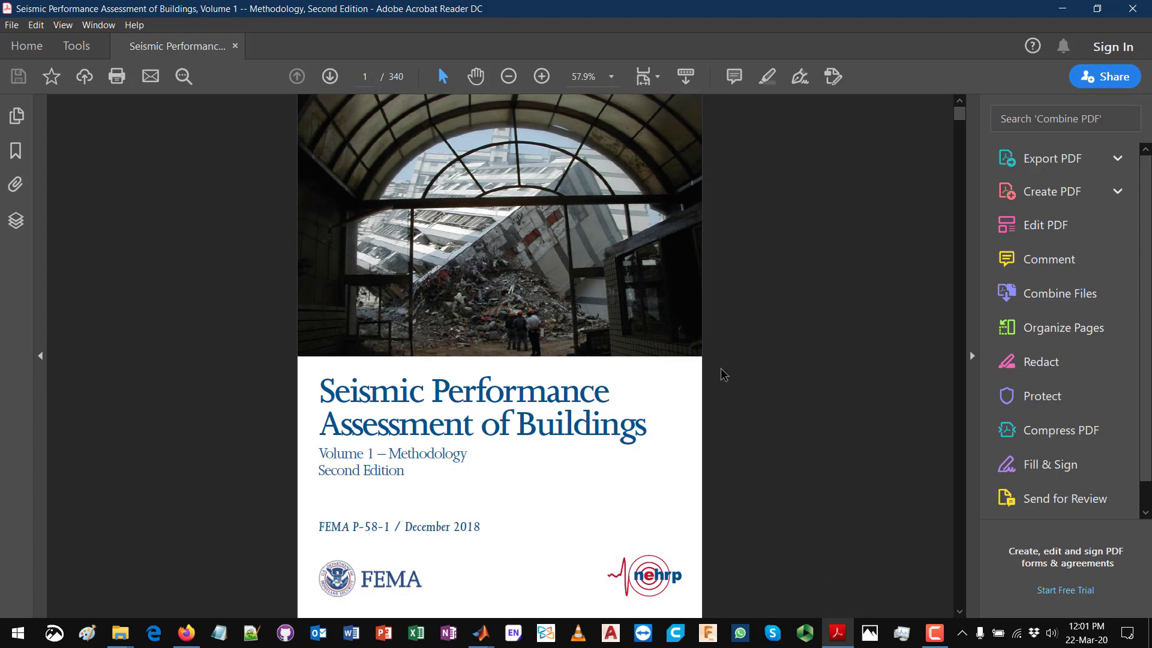
double_click(451, 455)
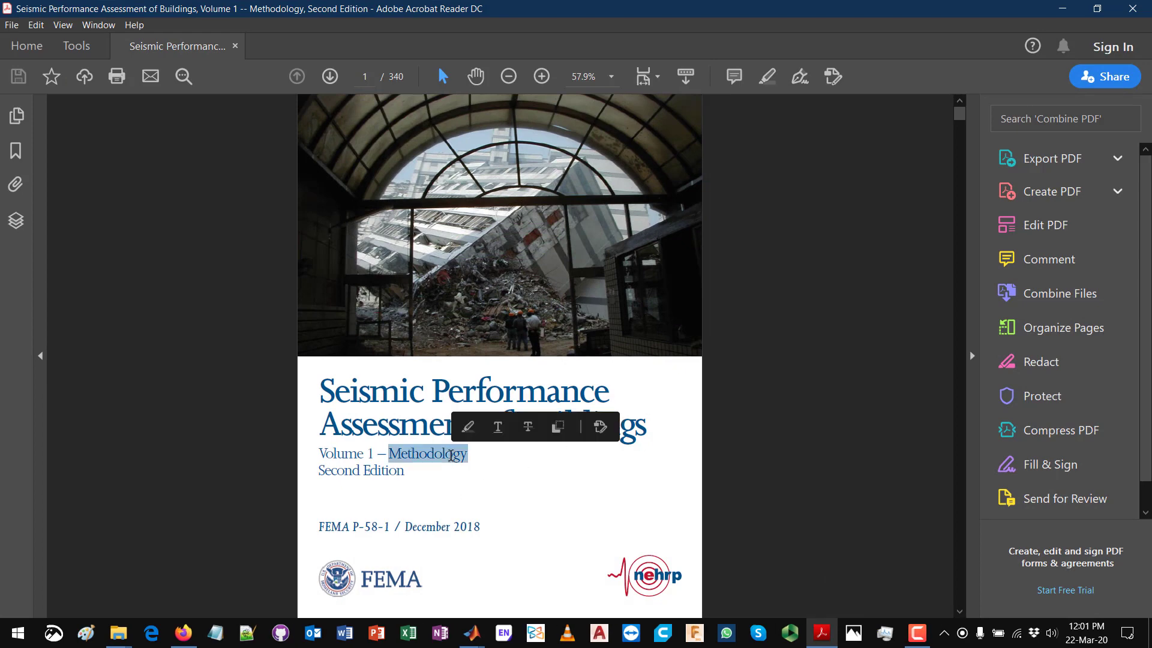
click(609, 481)
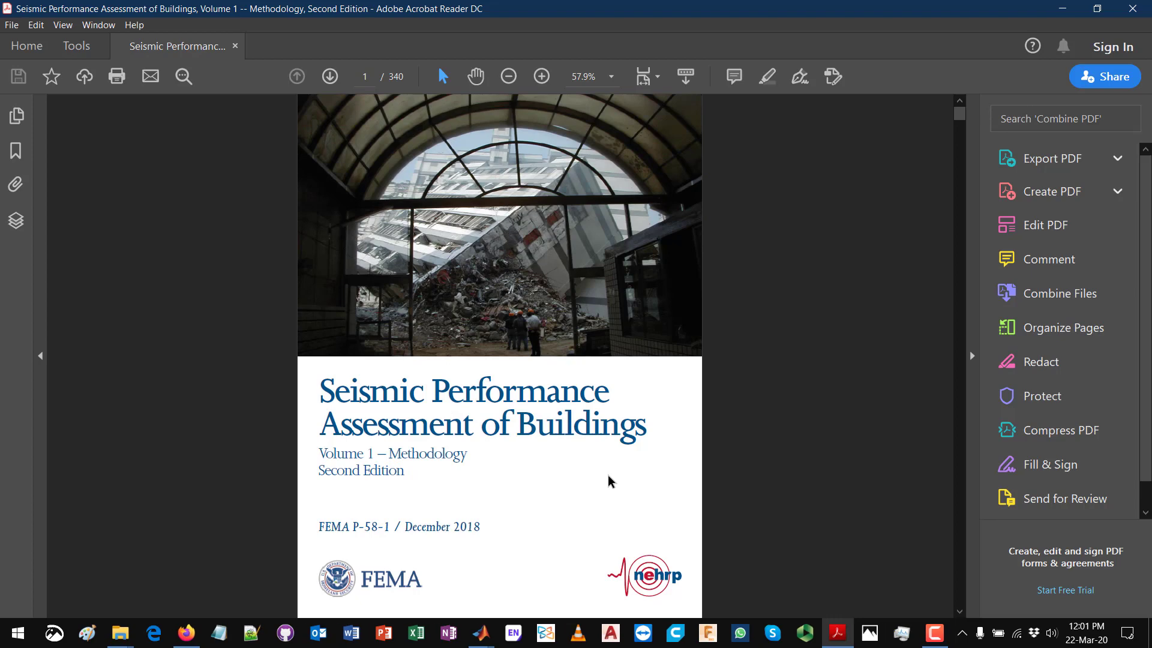
click(365, 76)
text(130)
key(Return)
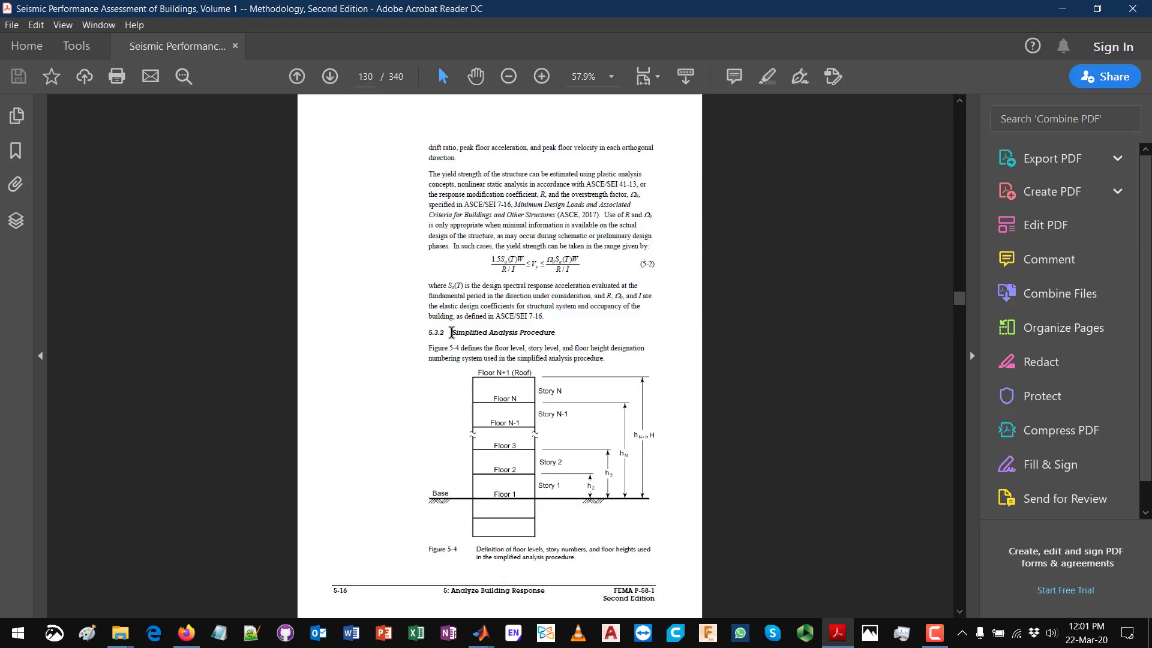
drag(452, 333, 542, 333)
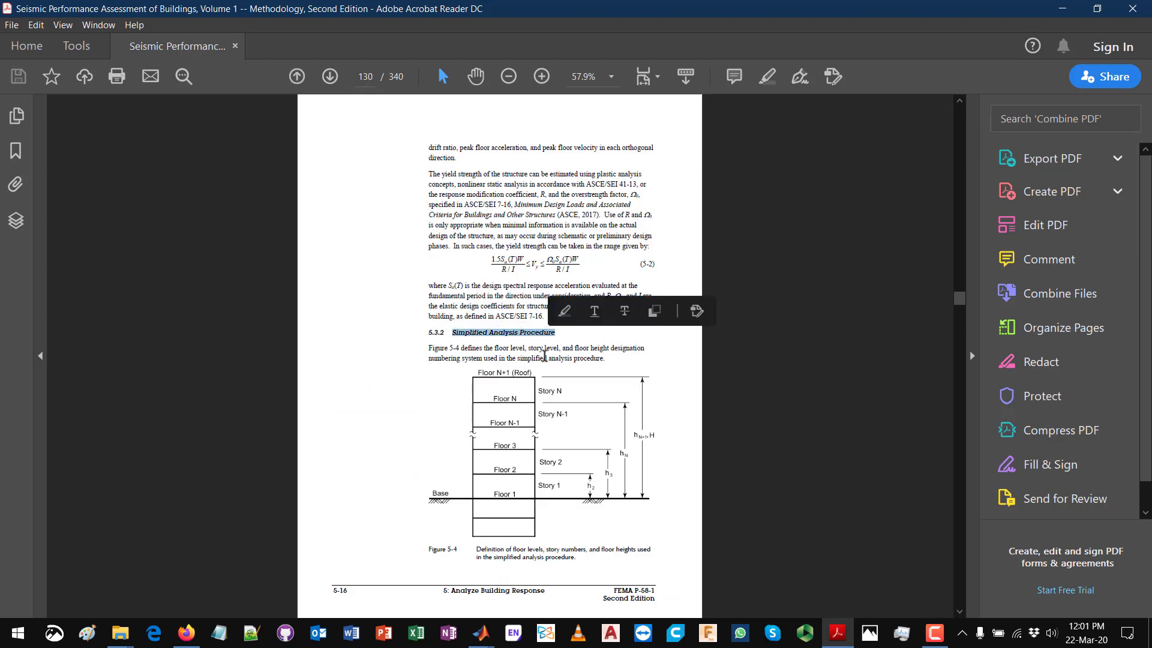
Step: Examine Figure 5-4 with the floor, story and height definitions, and the start of the Pseudo Lateral Force section
scroll(544, 357, up, 3)
scroll(544, 357, down, 4)
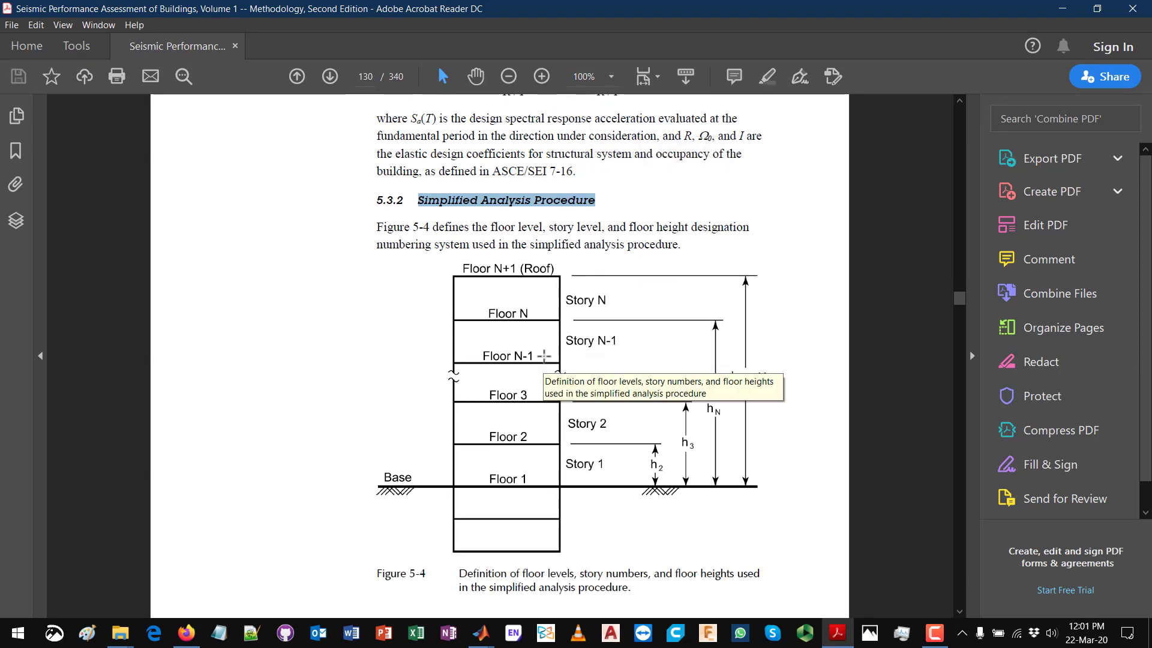
scroll(522, 359, down, 1)
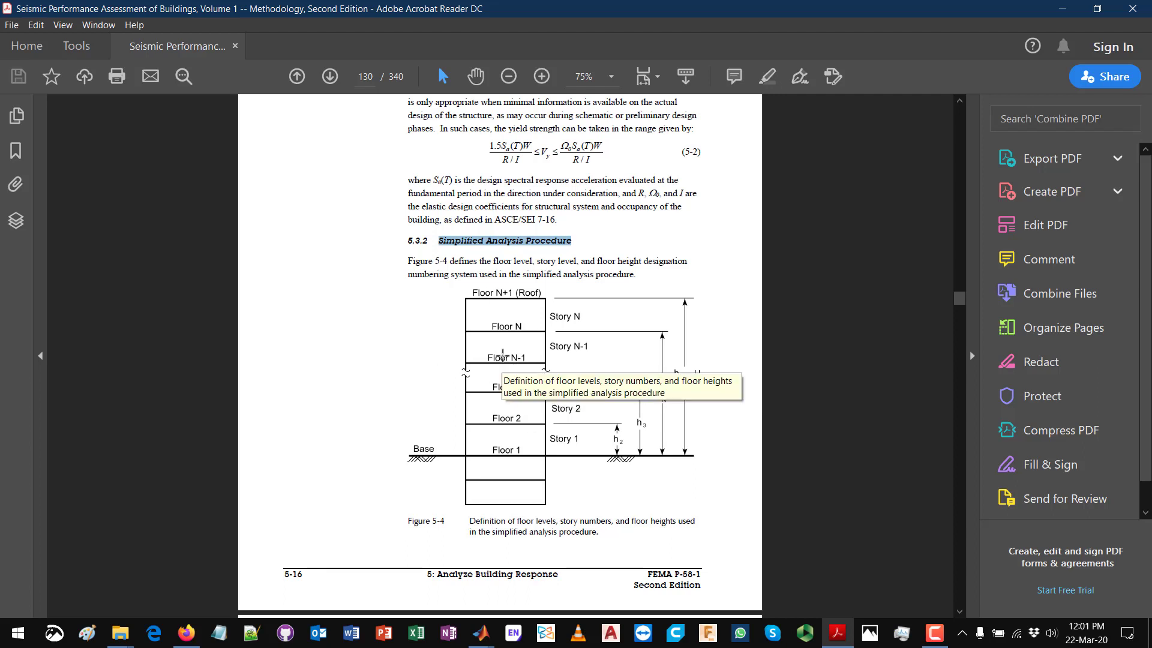
scroll(503, 355, down, 1)
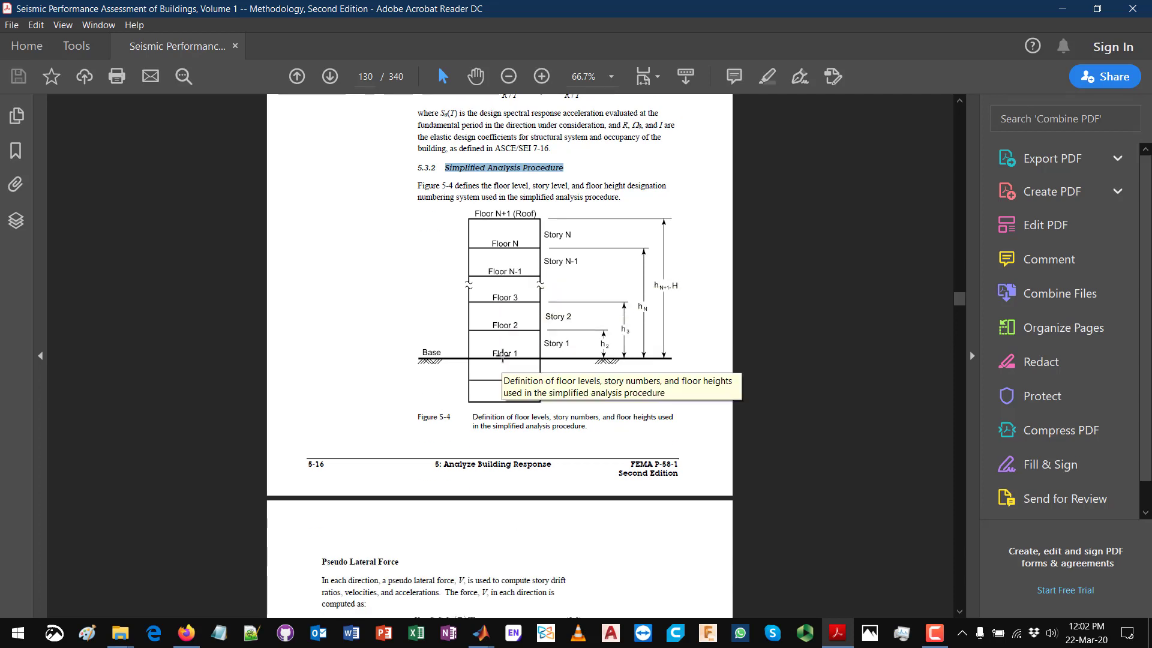
scroll(503, 355, down, 3)
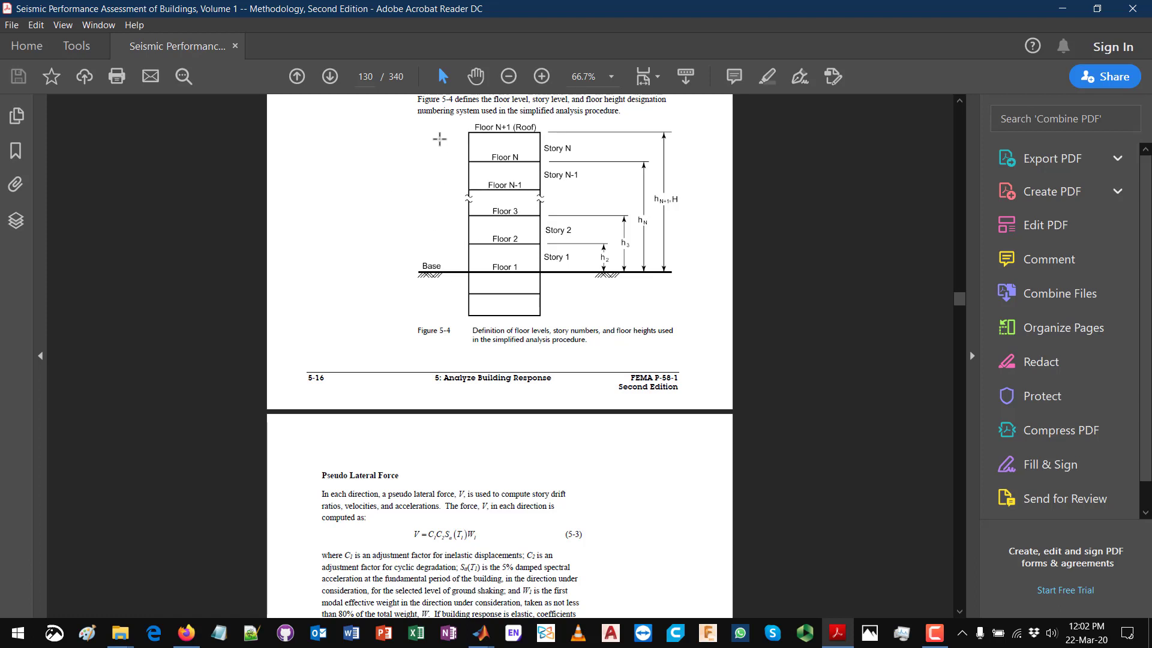
mouse_move(447, 140)
scroll(577, 393, down, 3)
scroll(577, 392, down, 2)
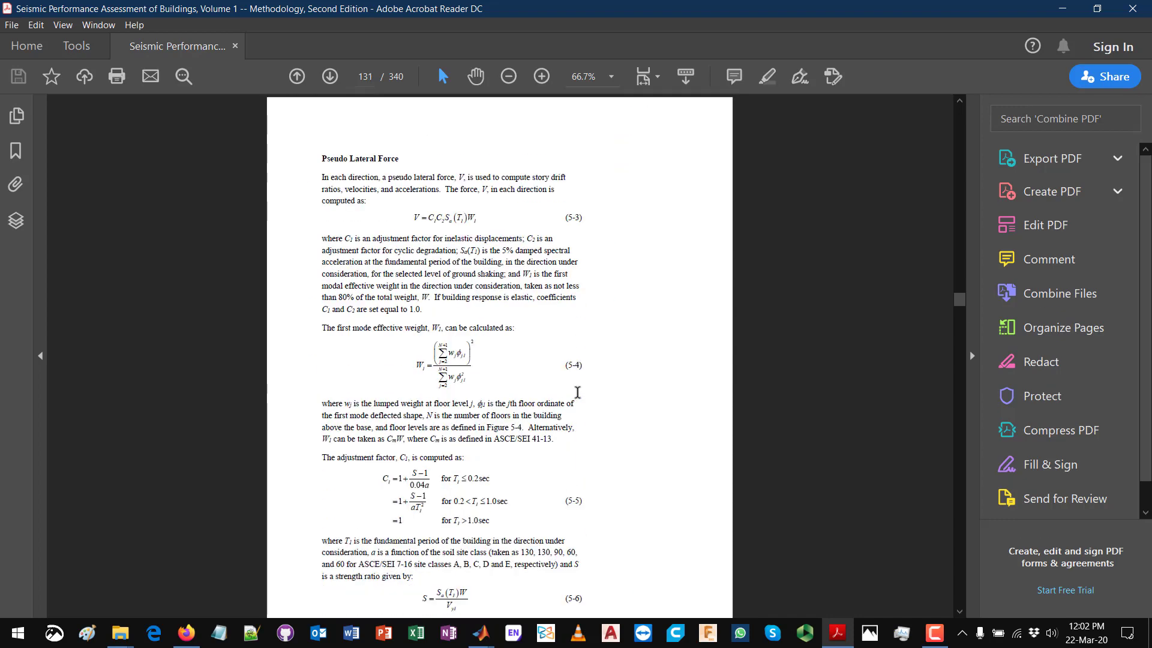
Step: Read through the median demand estimation steps up to the correction factors in Table 5-4, and minimize the PDF
scroll(577, 393, down, 7)
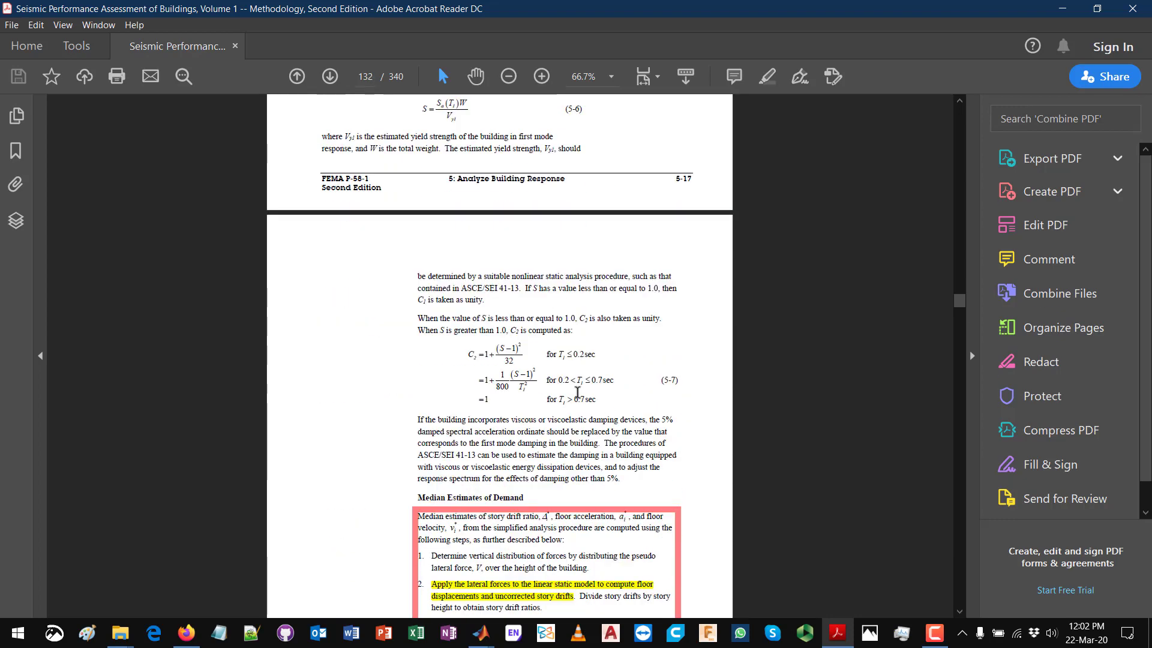
scroll(577, 392, down, 7)
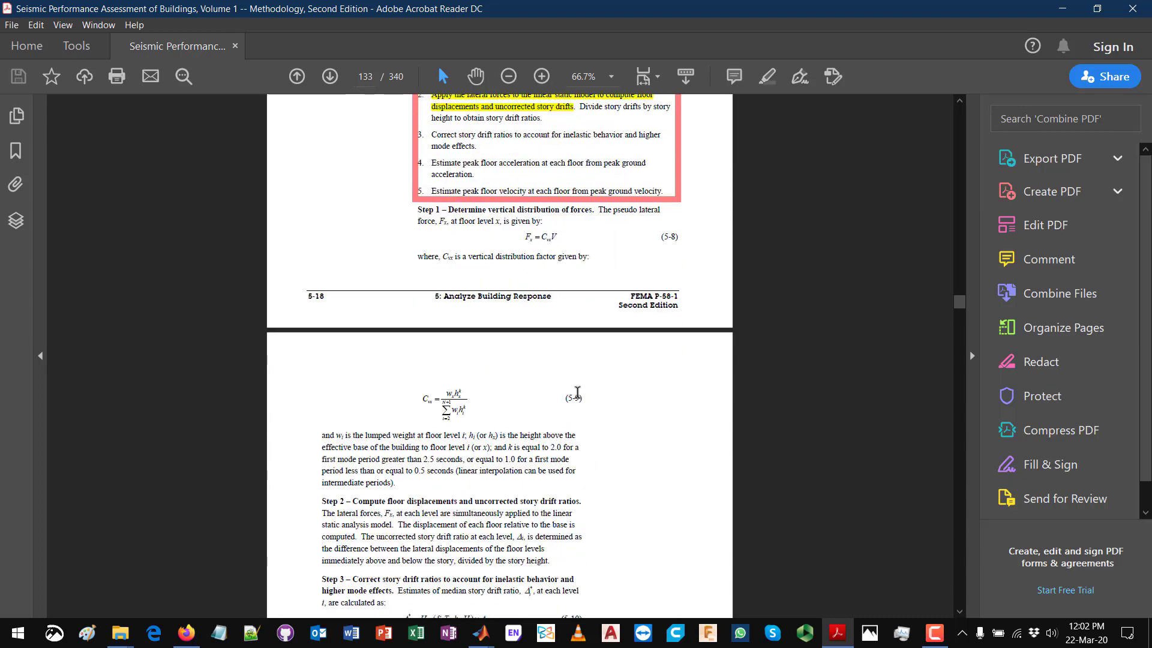
scroll(577, 392, down, 5)
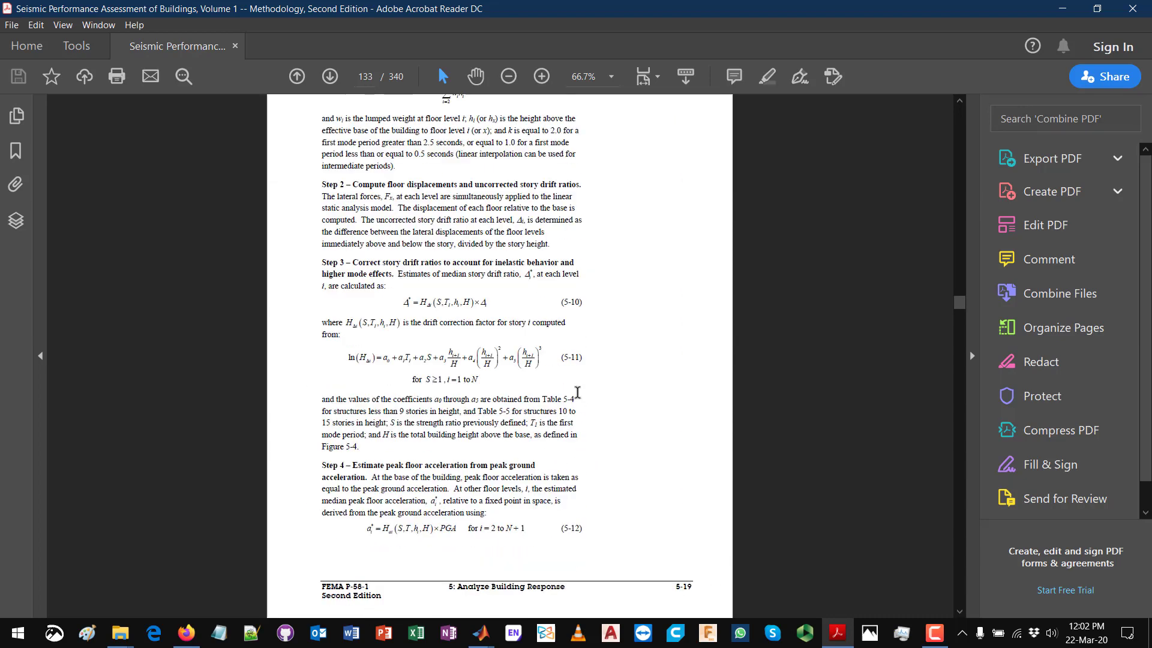
scroll(577, 393, down, 1)
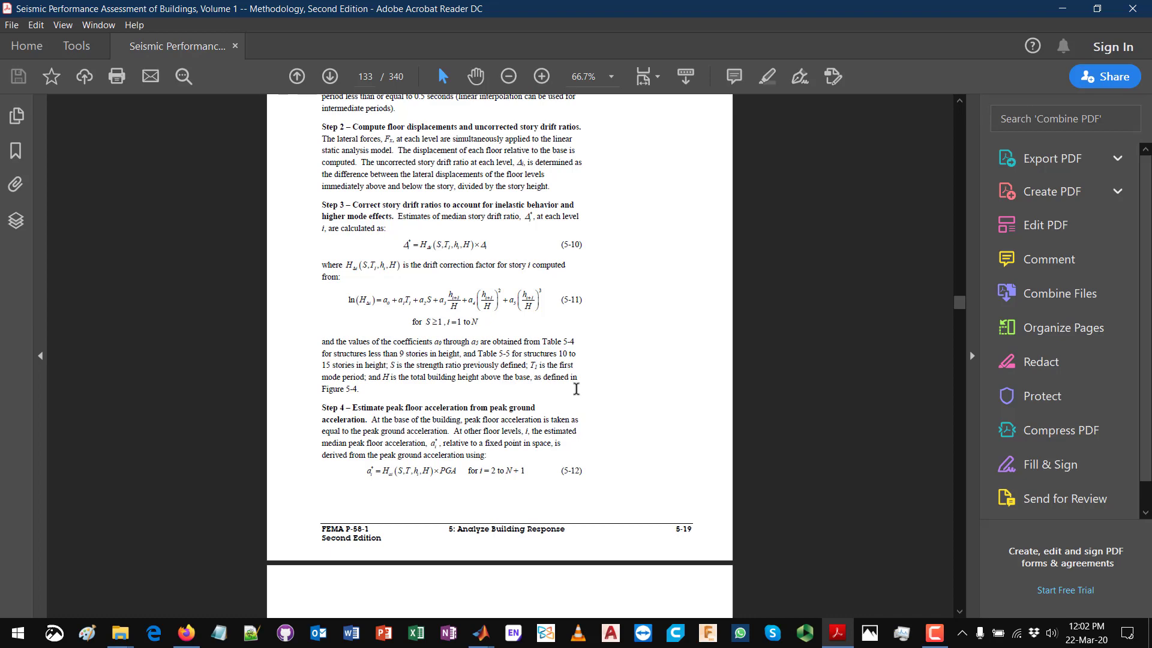
scroll(576, 389, down, 3)
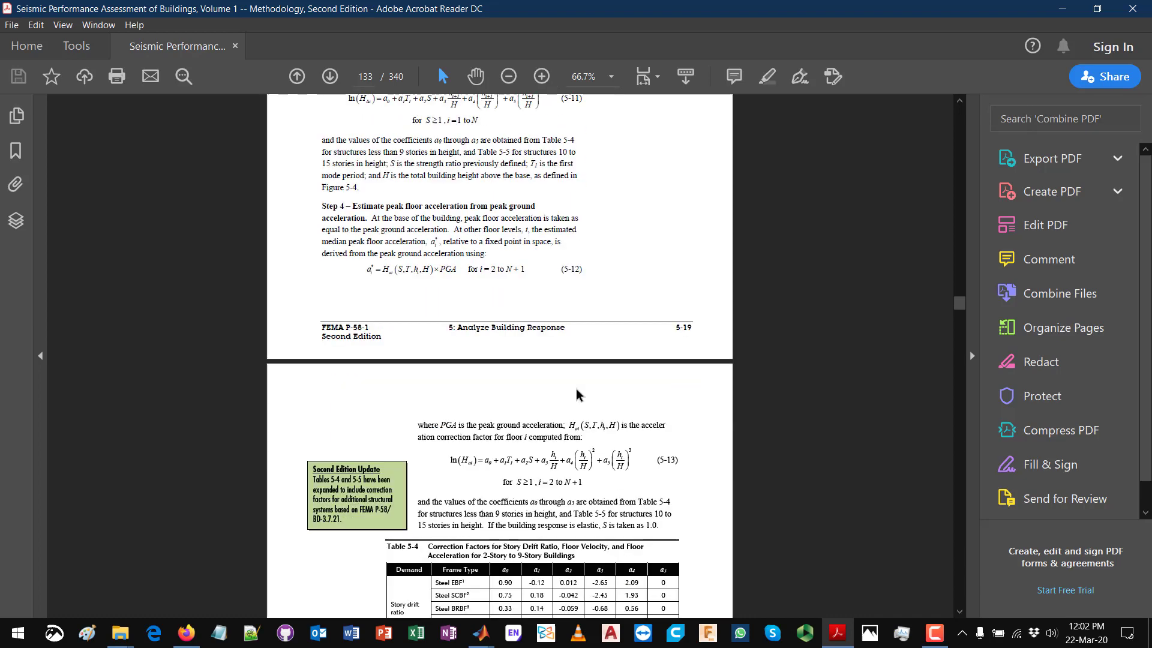
scroll(580, 393, down, 1)
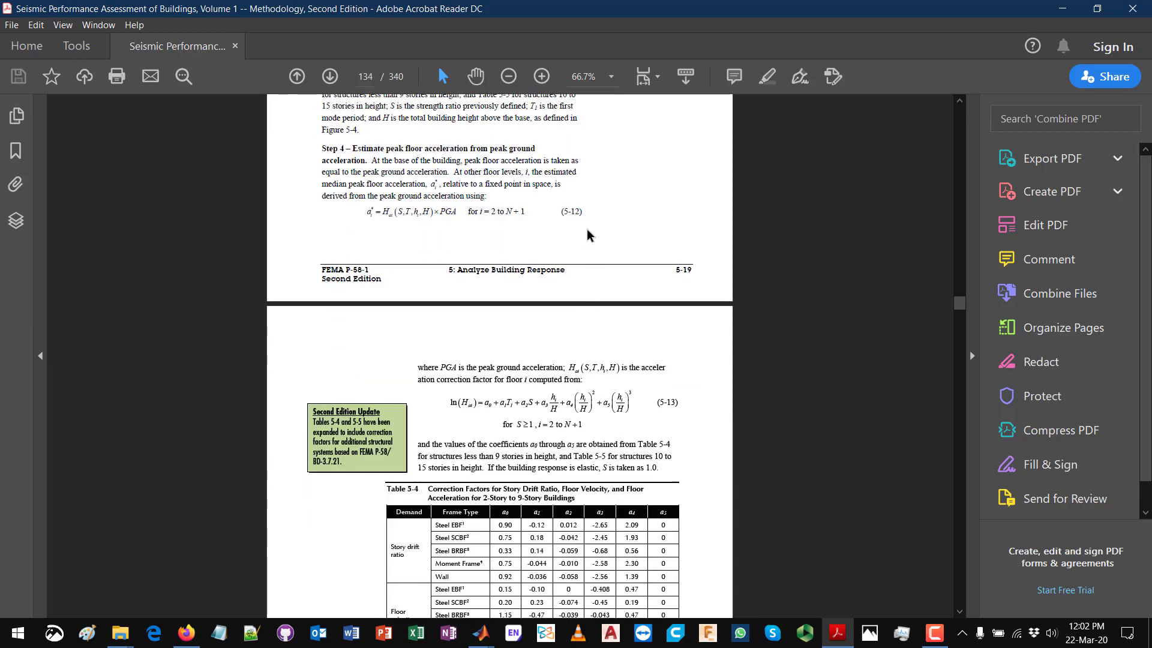
scroll(609, 351, down, 1)
scroll(610, 246, down, 1)
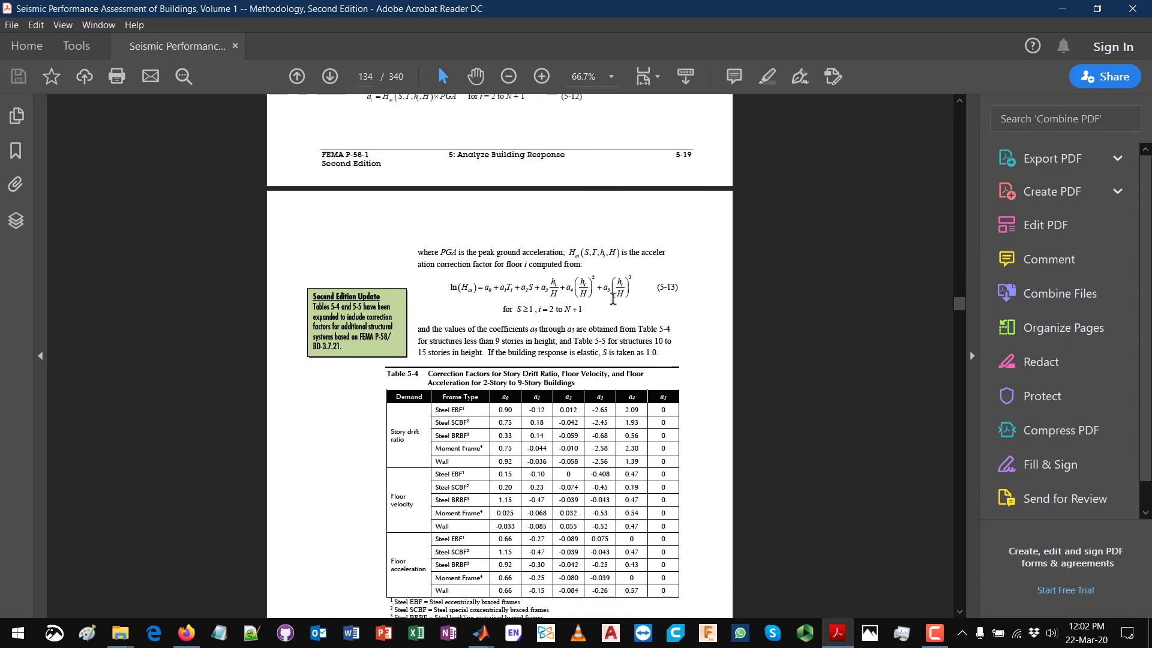
scroll(612, 299, down, 2)
scroll(613, 297, down, 2)
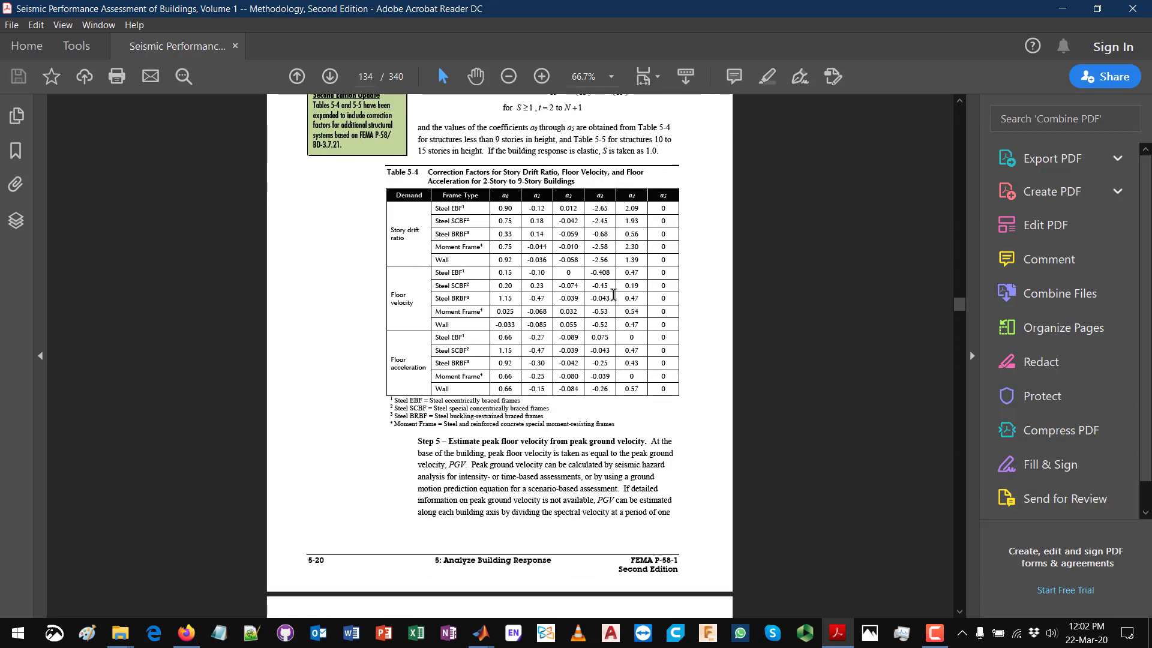
click(1062, 9)
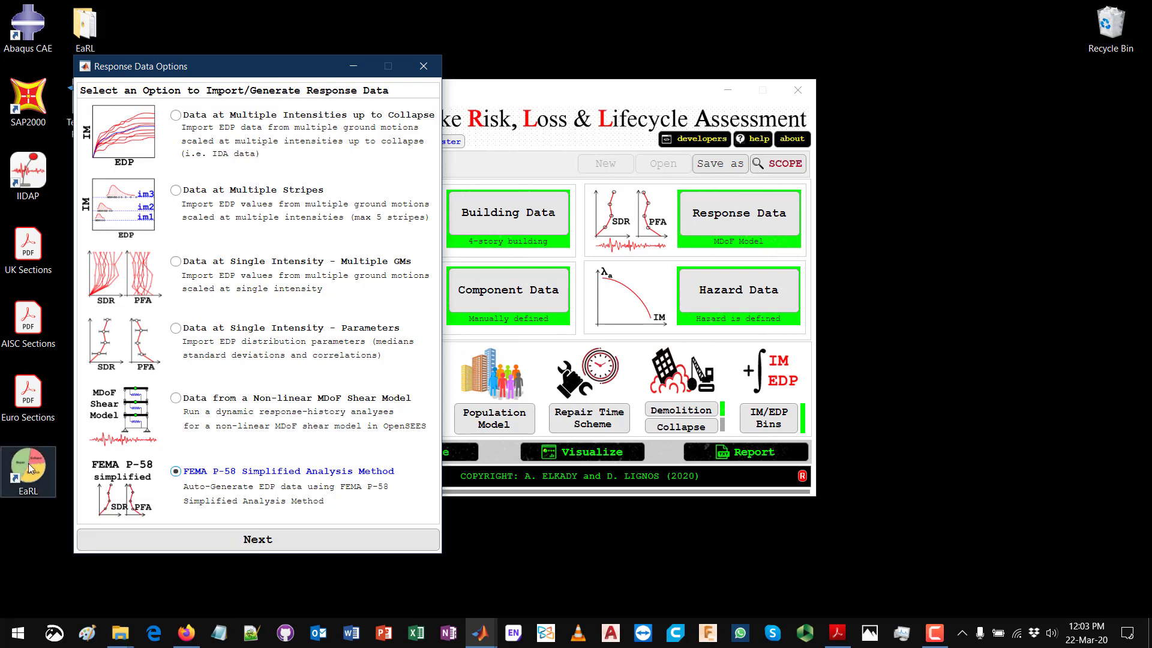
Step: Switch to the EaRL application folder in File Explorer and select its full path
mouse_move(119, 633)
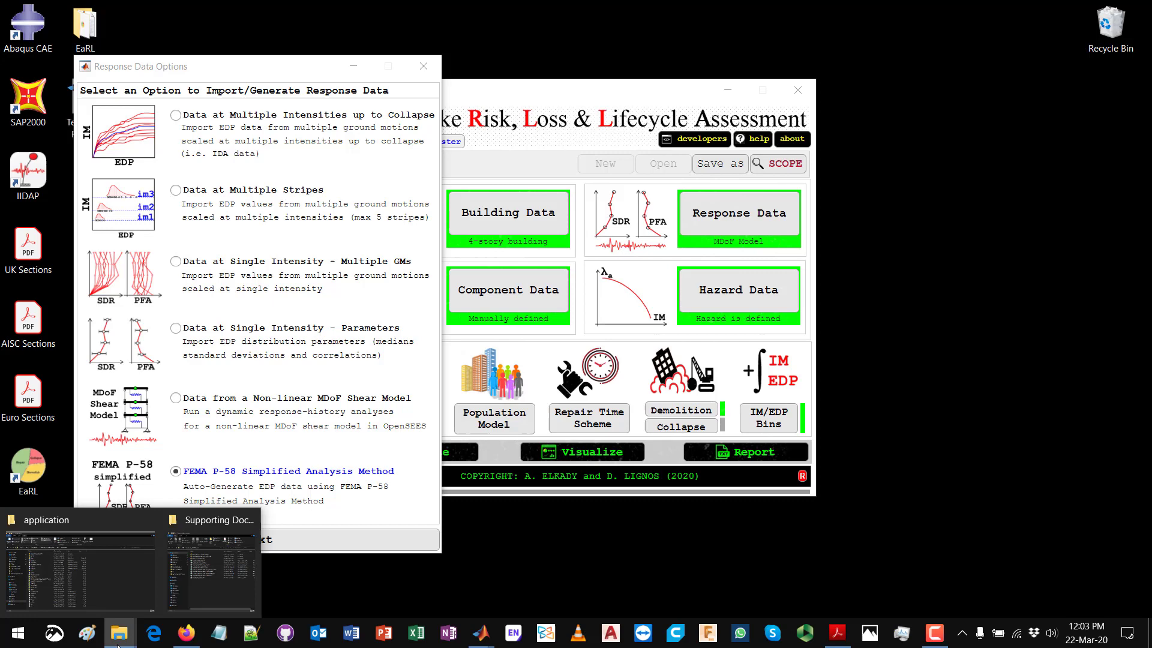
click(98, 566)
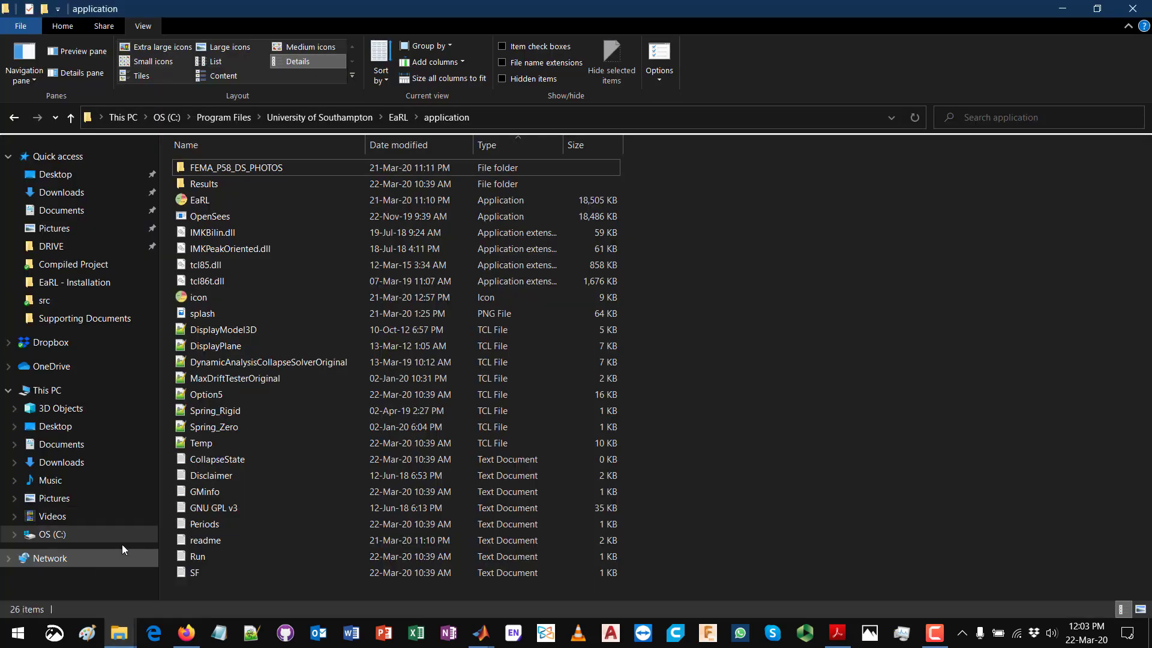
click(498, 117)
click(498, 116)
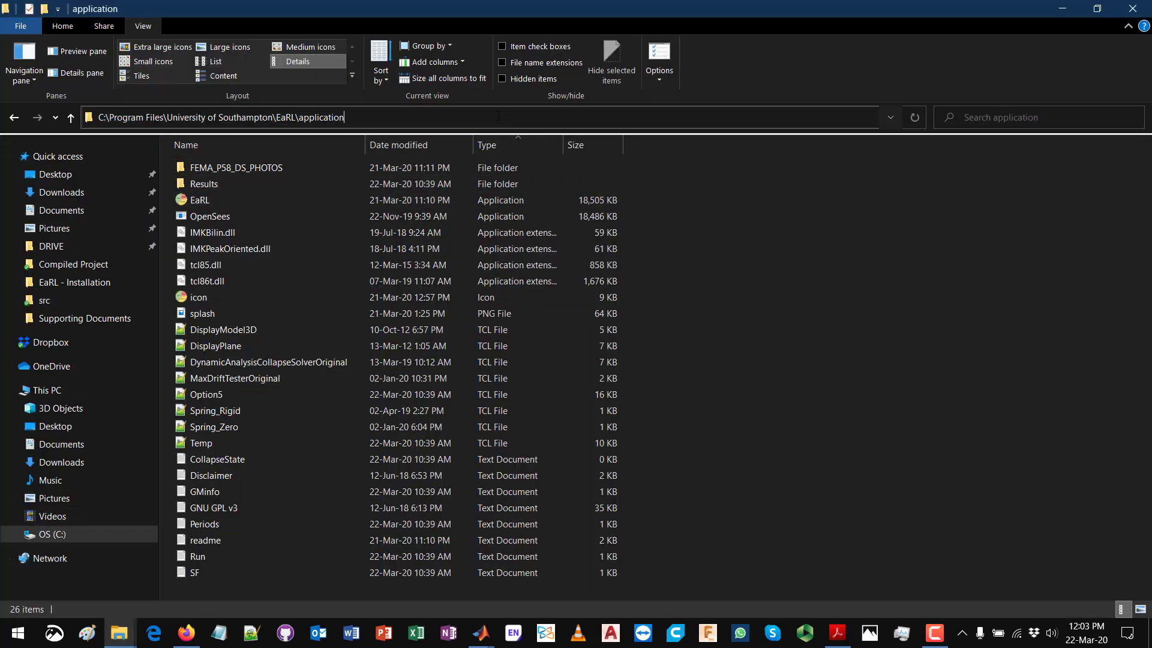
key(ctrl+shift+Left)
key(ctrl+shift+Left)
key(ctrl+shift+Left)
key(ctrl+shift+Left)
key(ctrl+shift+Left)
key(ctrl+shift+Left)
key(ctrl+shift+Left)
key(ctrl+shift+Left)
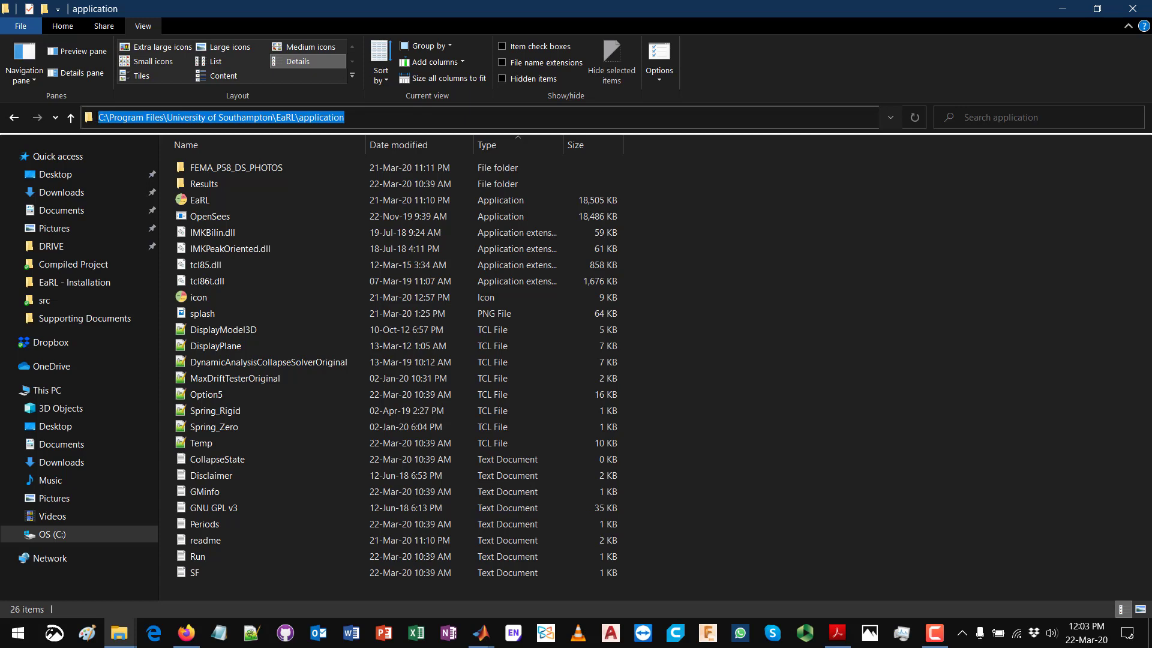
Step: Examine the parts of the installation path C:\Program Files\University of Southampton\EaRL\application one by one
click(103, 117)
drag(103, 117, 276, 117)
double_click(125, 117)
double_click(286, 117)
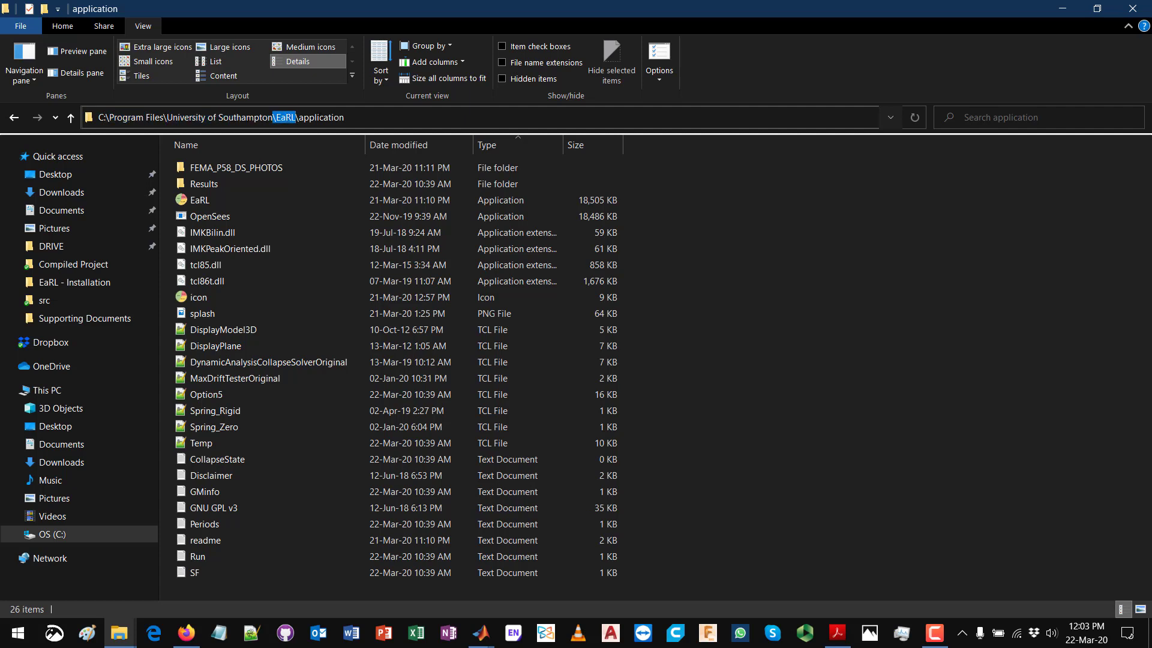
double_click(320, 117)
click(358, 118)
click(775, 334)
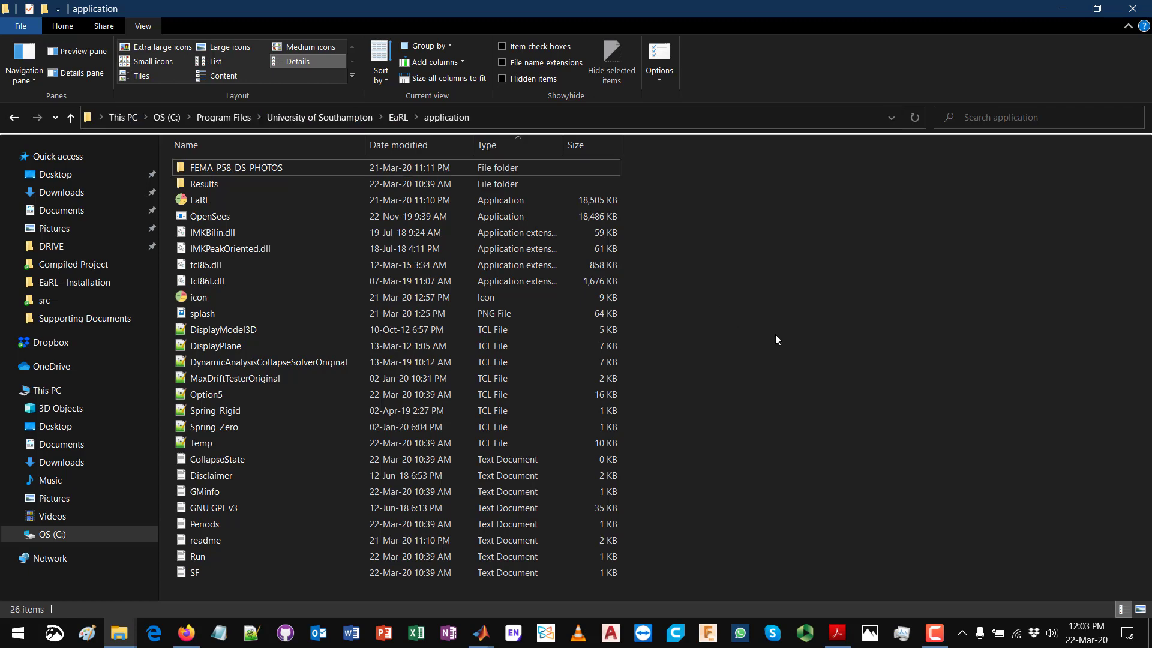
Step: Look up the Run as administrator option for the EaRL application file without running it
click(203, 200)
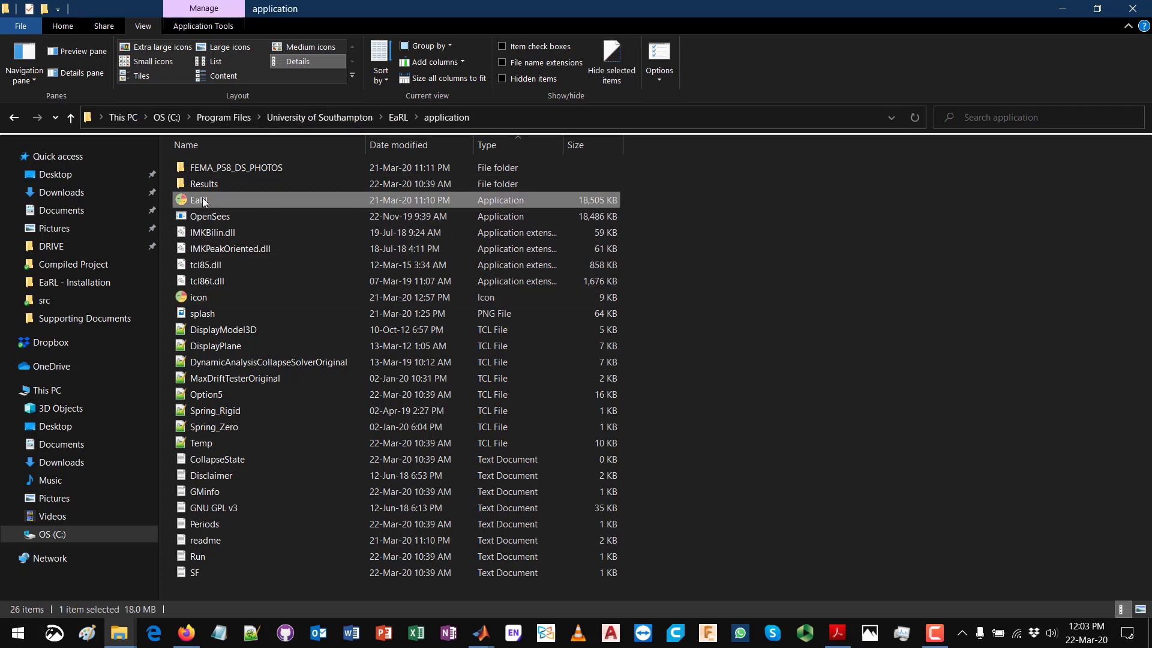
right_click(203, 200)
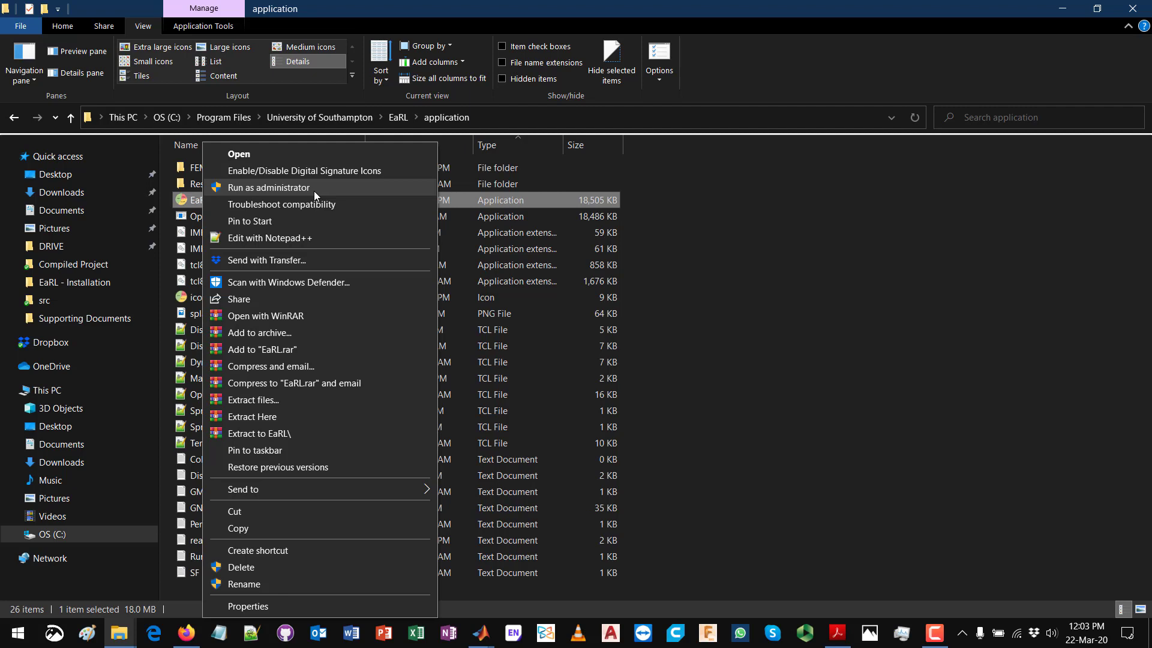
click(892, 261)
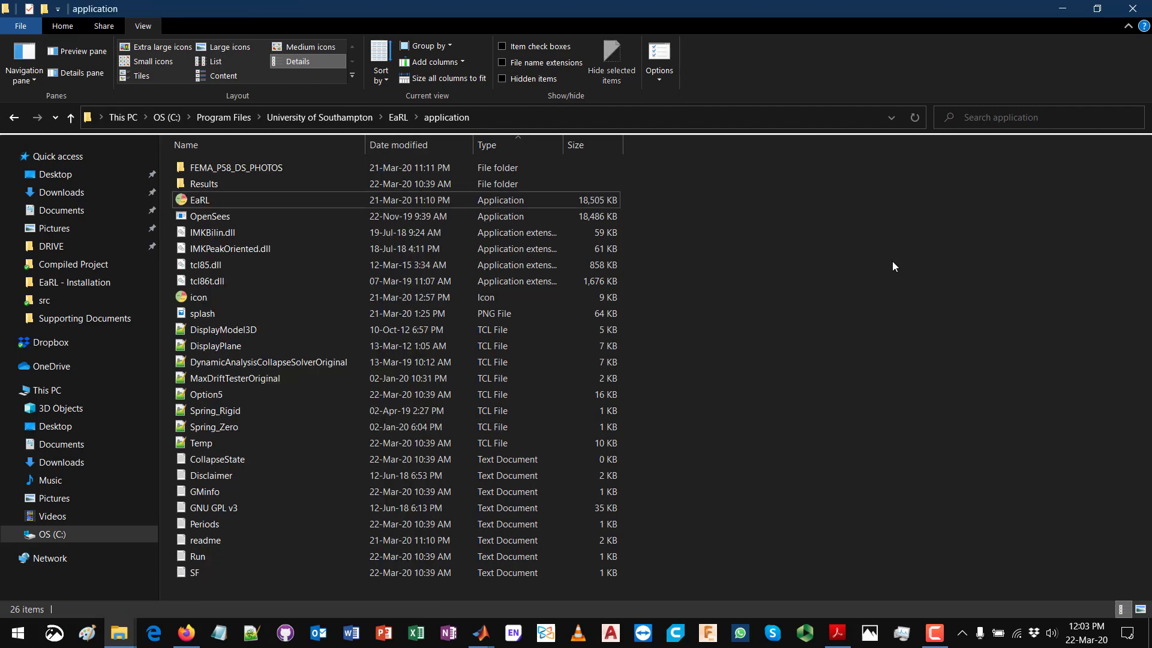
Step: Return to EaRL, proceed to the FEMA P-58 simplified analysis settings and place their window beside the main window
click(1063, 7)
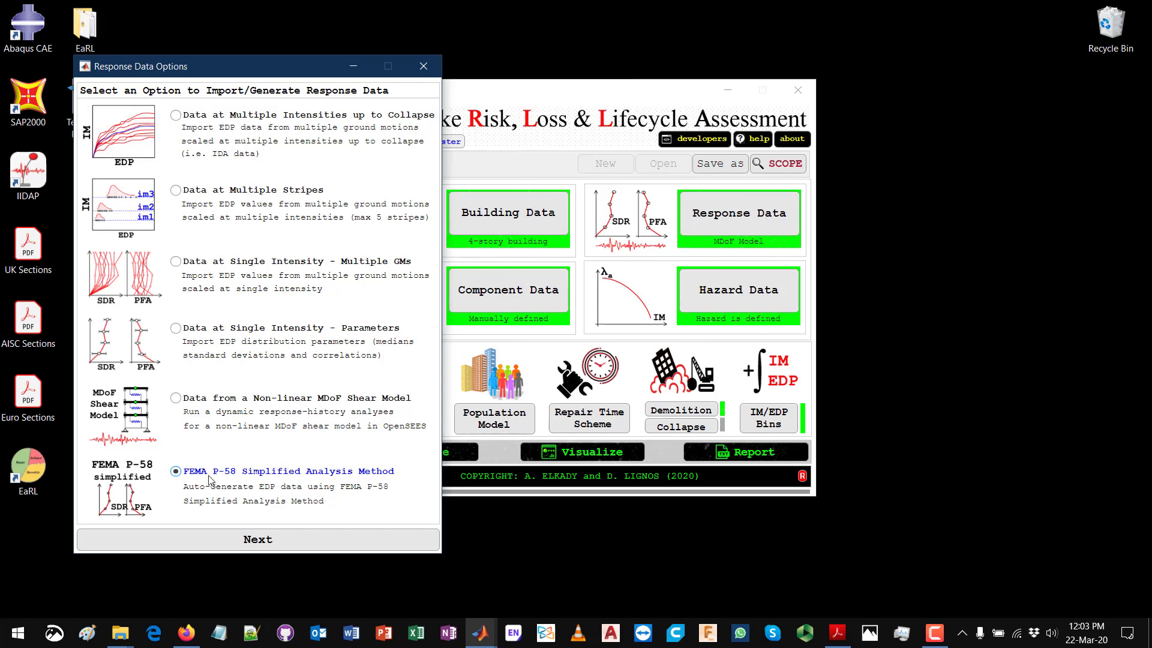
click(310, 540)
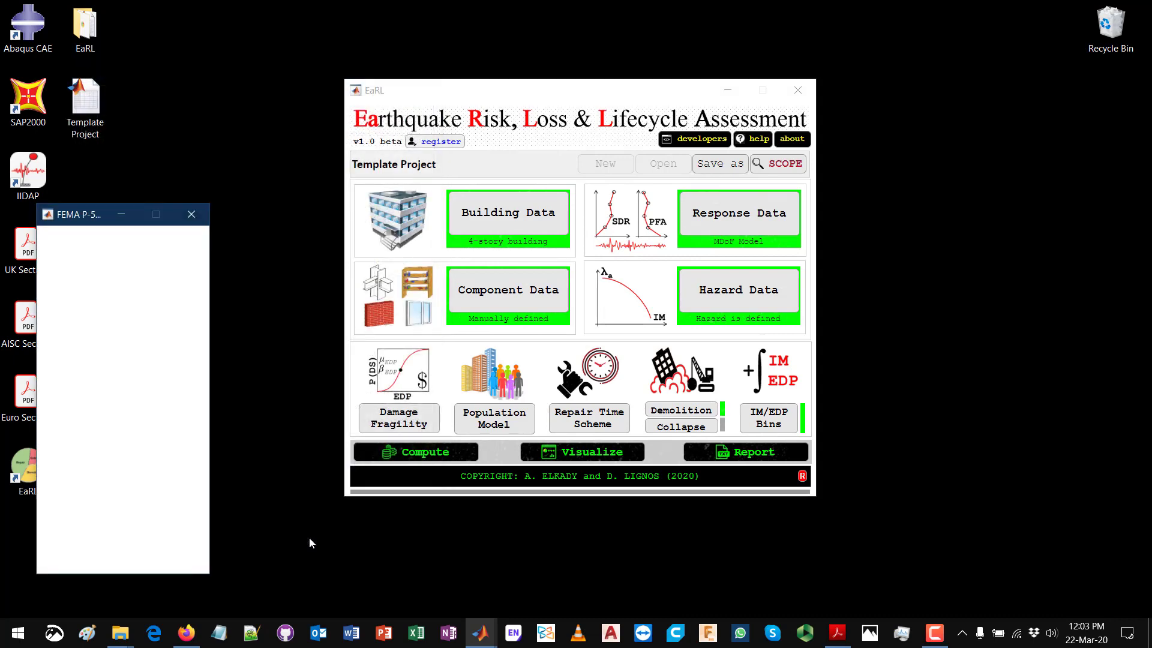
drag(79, 220, 200, 95)
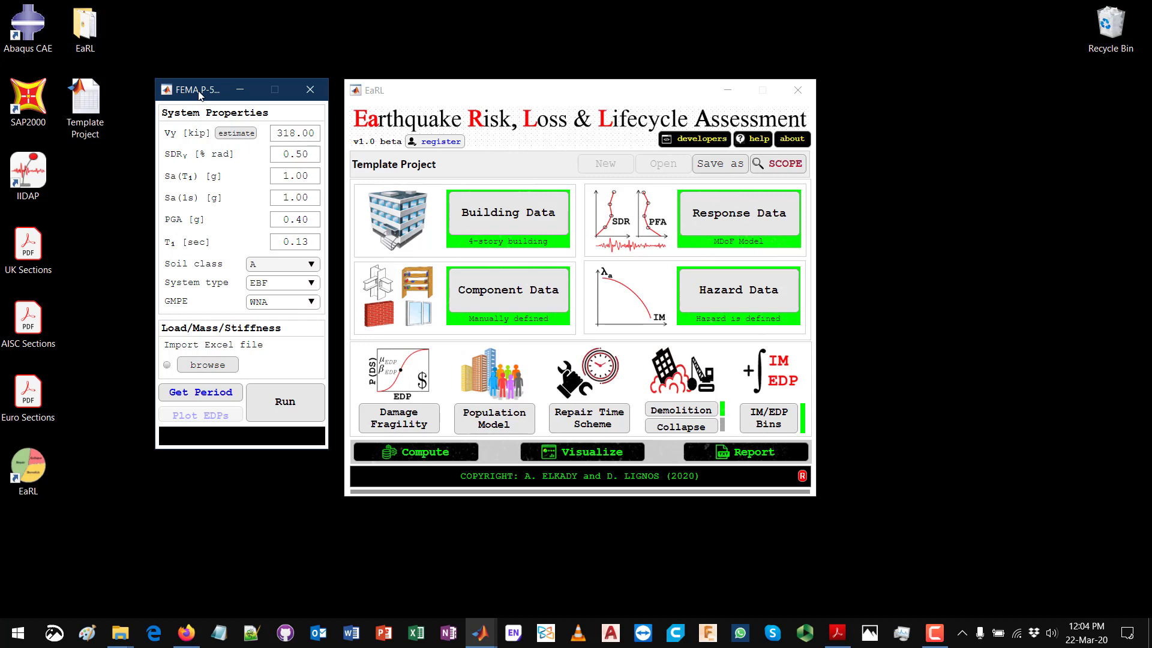
Step: Open the Template FEMAP58 Shear Model workbook from the Supporting Documents folder
click(128, 633)
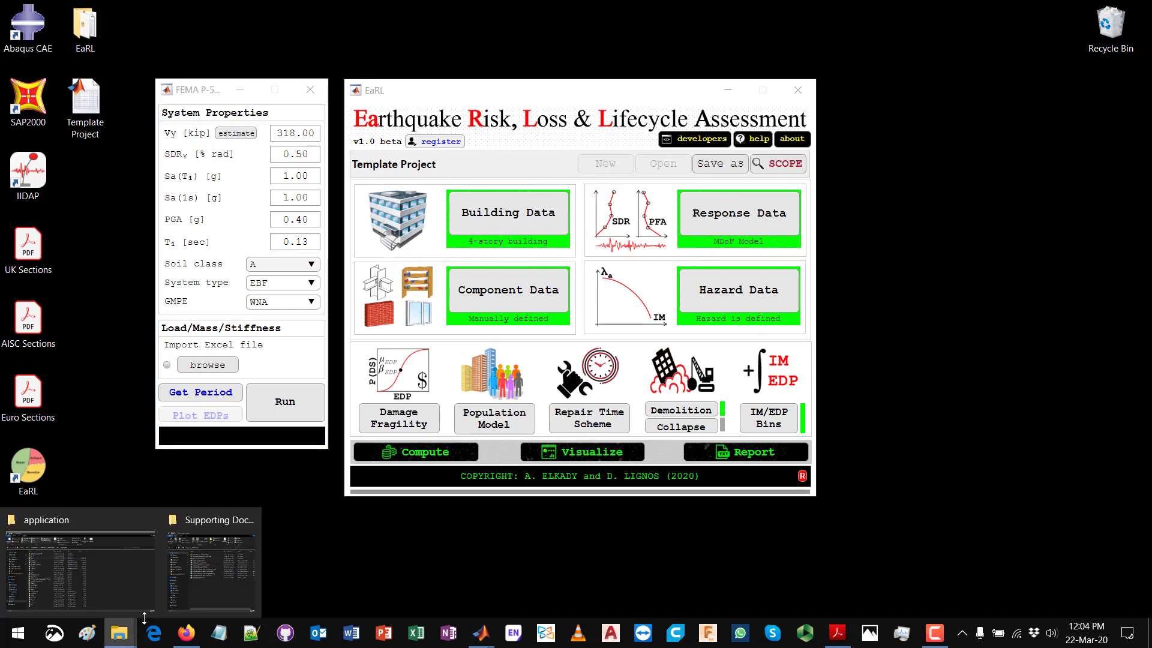
click(197, 571)
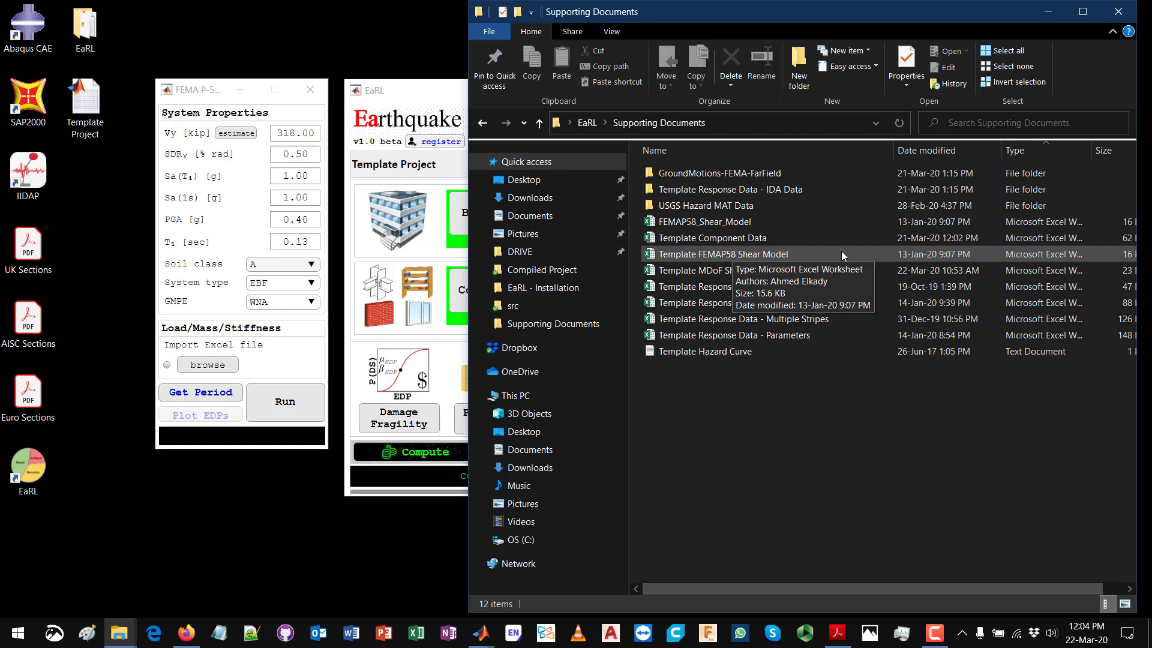
click(767, 254)
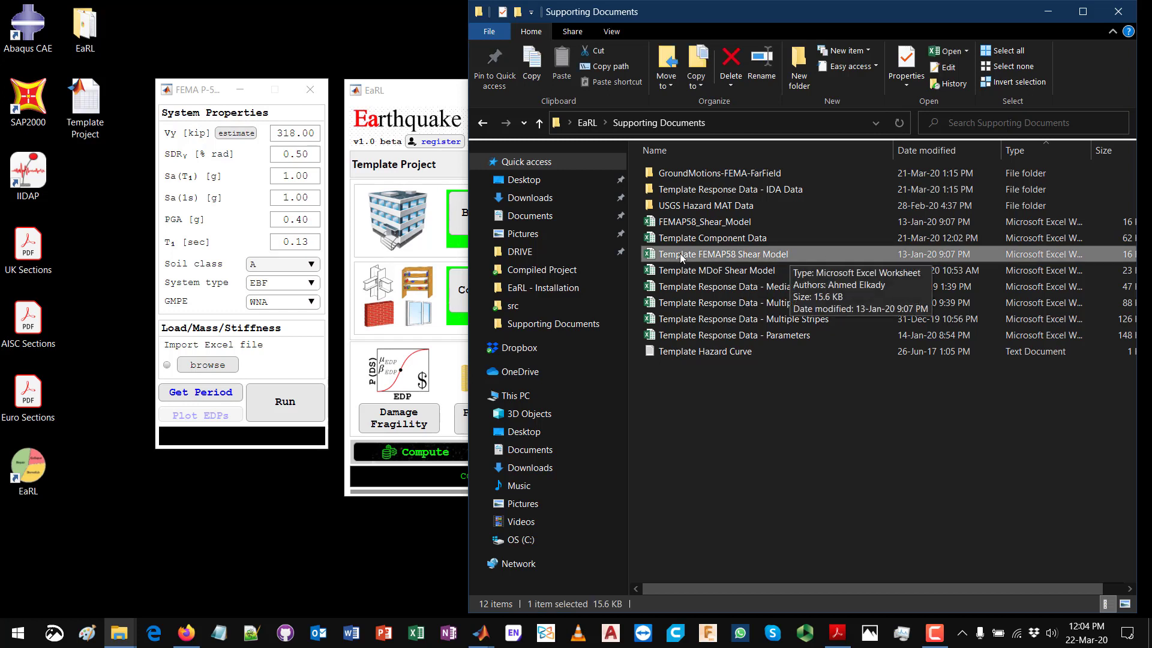
double_click(775, 253)
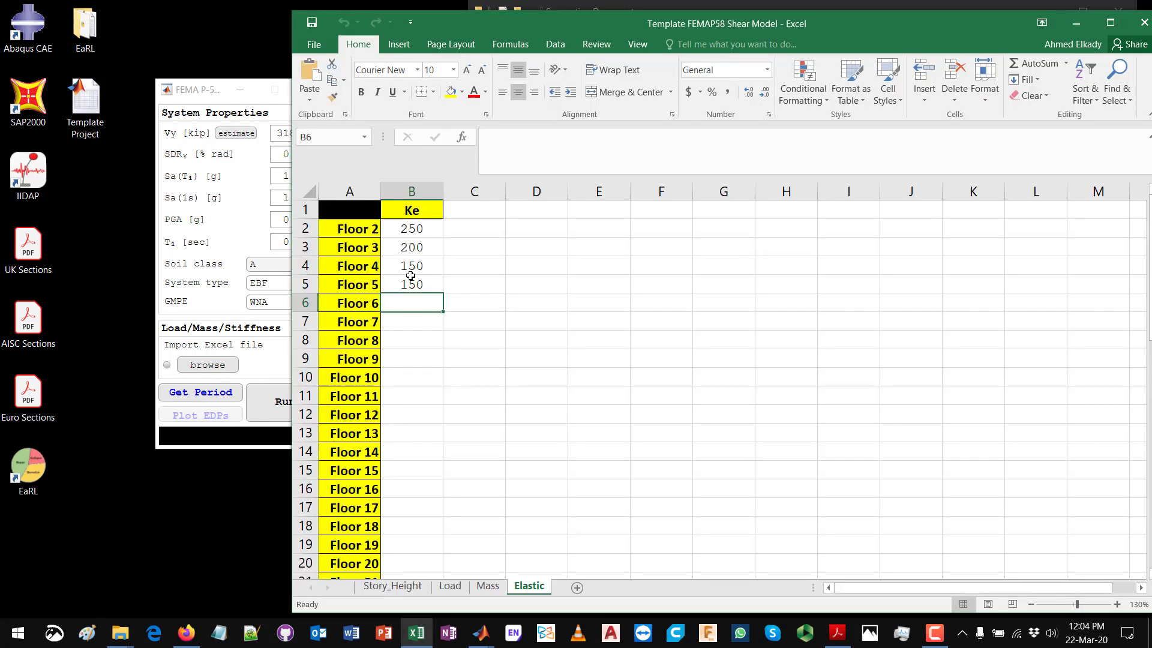
Step: Examine the height values of Stories 1 to 4 on the workbook's Story_Height sheet
click(538, 255)
click(413, 589)
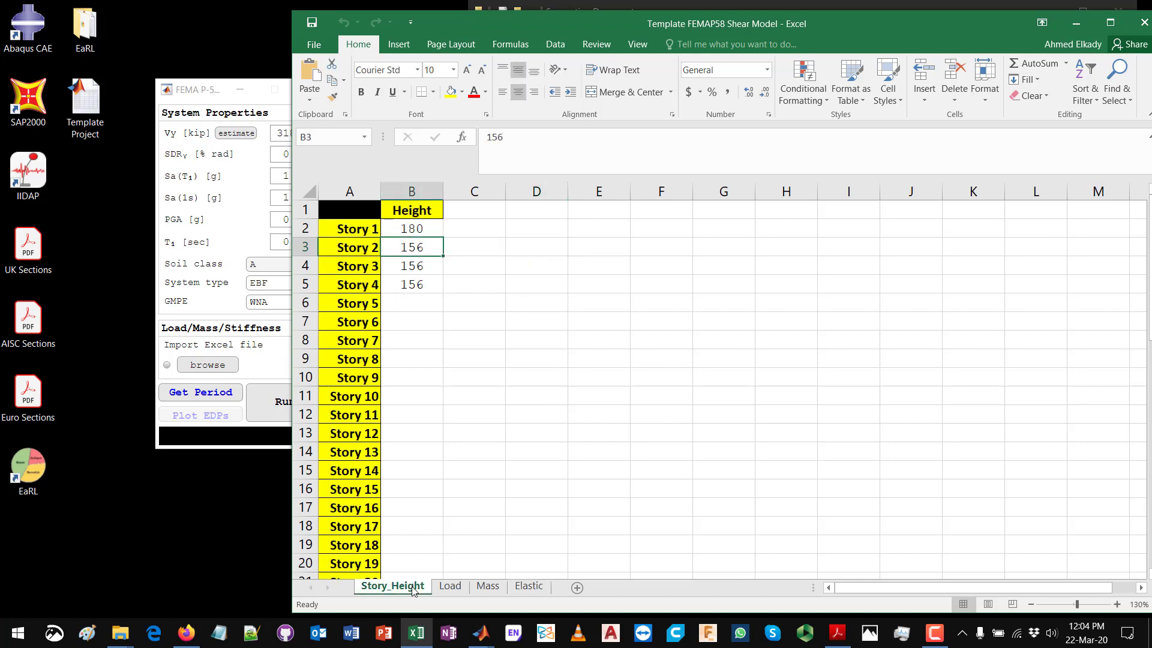
drag(420, 230, 420, 275)
click(422, 282)
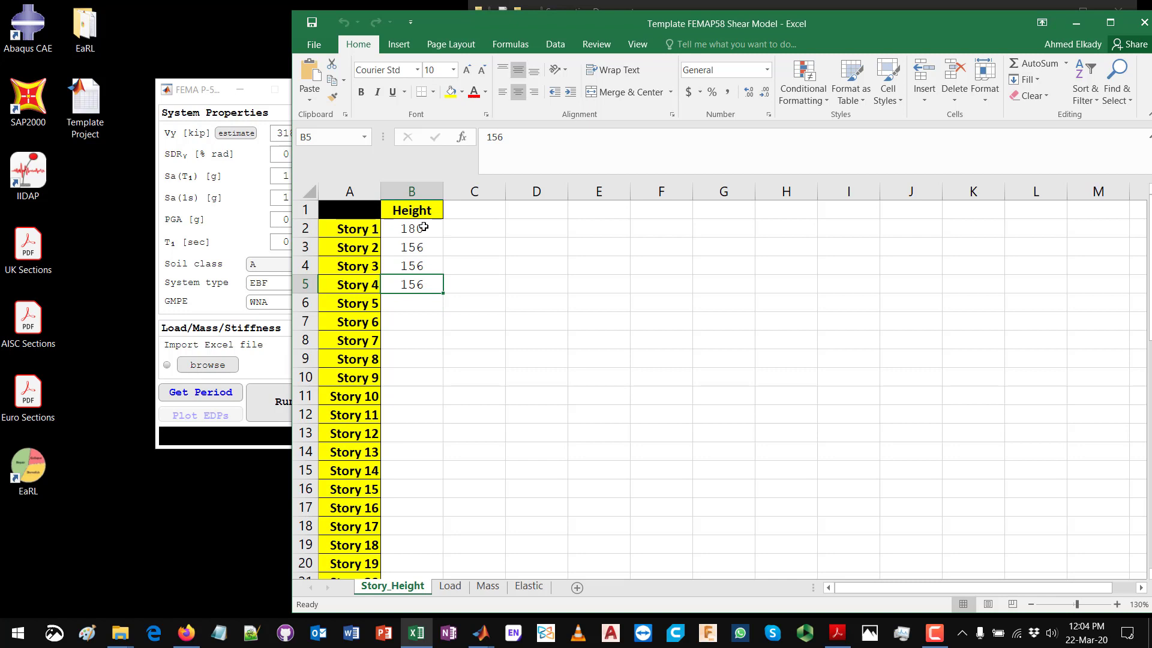
drag(424, 226, 424, 281)
click(424, 282)
drag(423, 228, 422, 288)
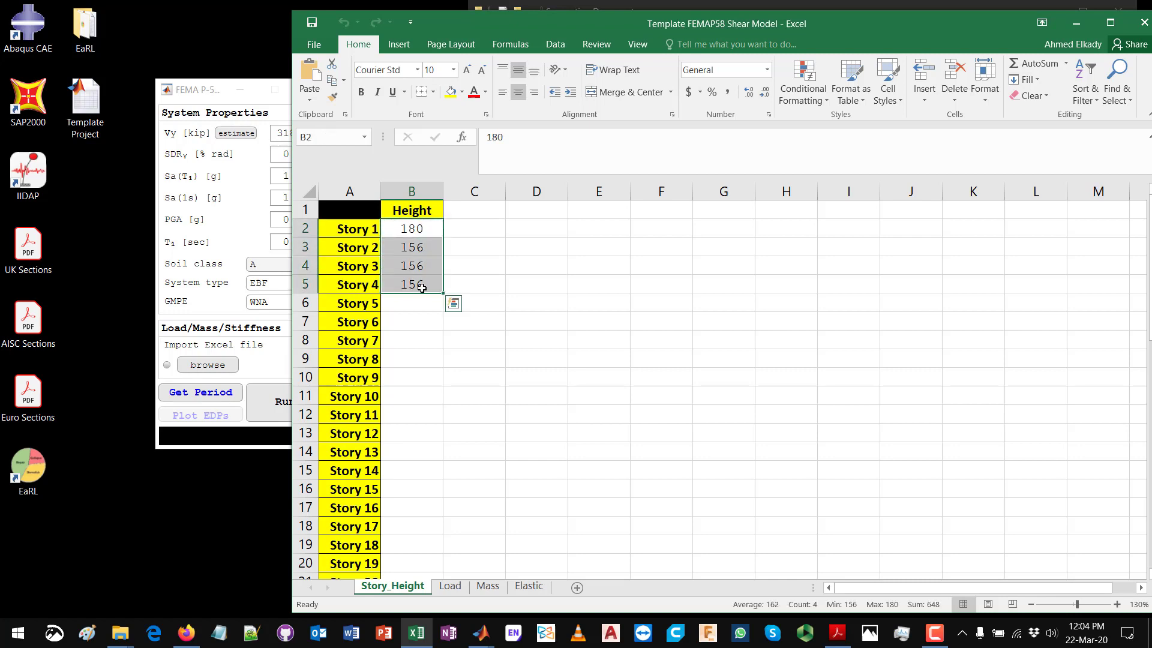
Step: Examine the values for Floors 2 to 5 on the Load and Mass sheets
click(450, 586)
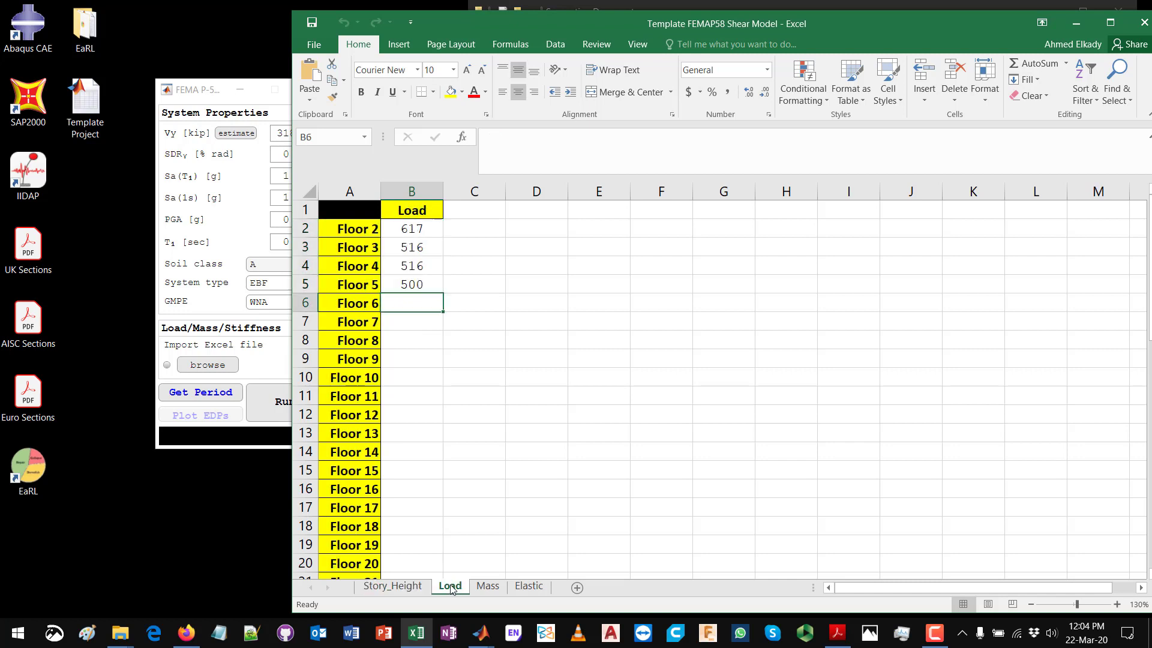
drag(414, 226, 414, 287)
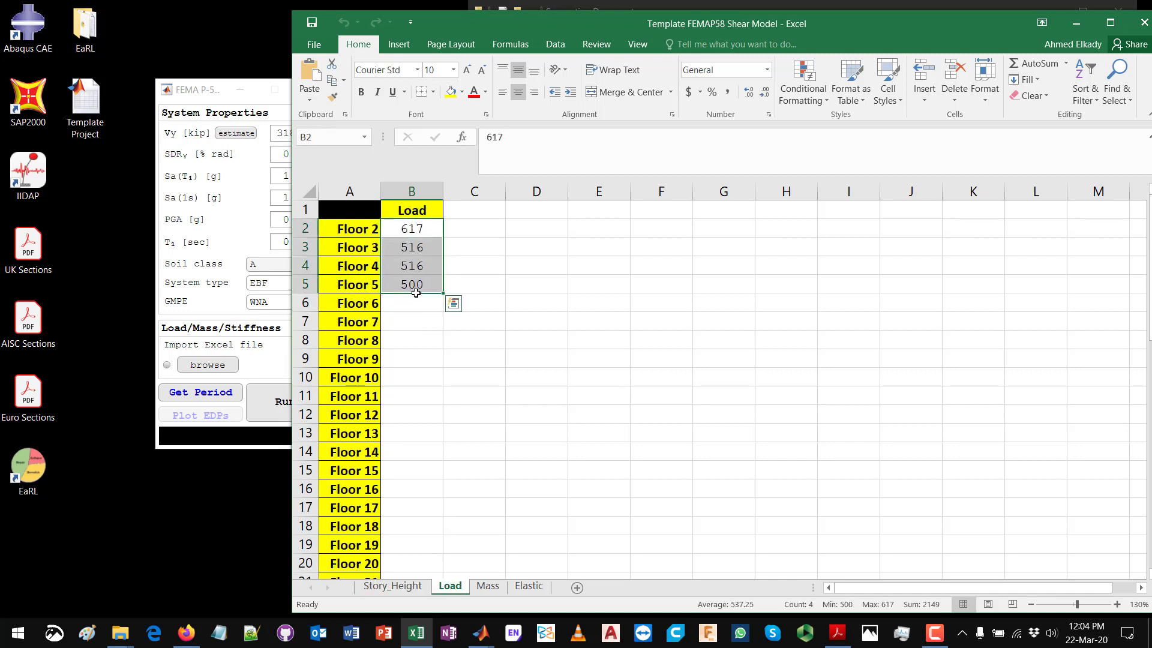
click(488, 586)
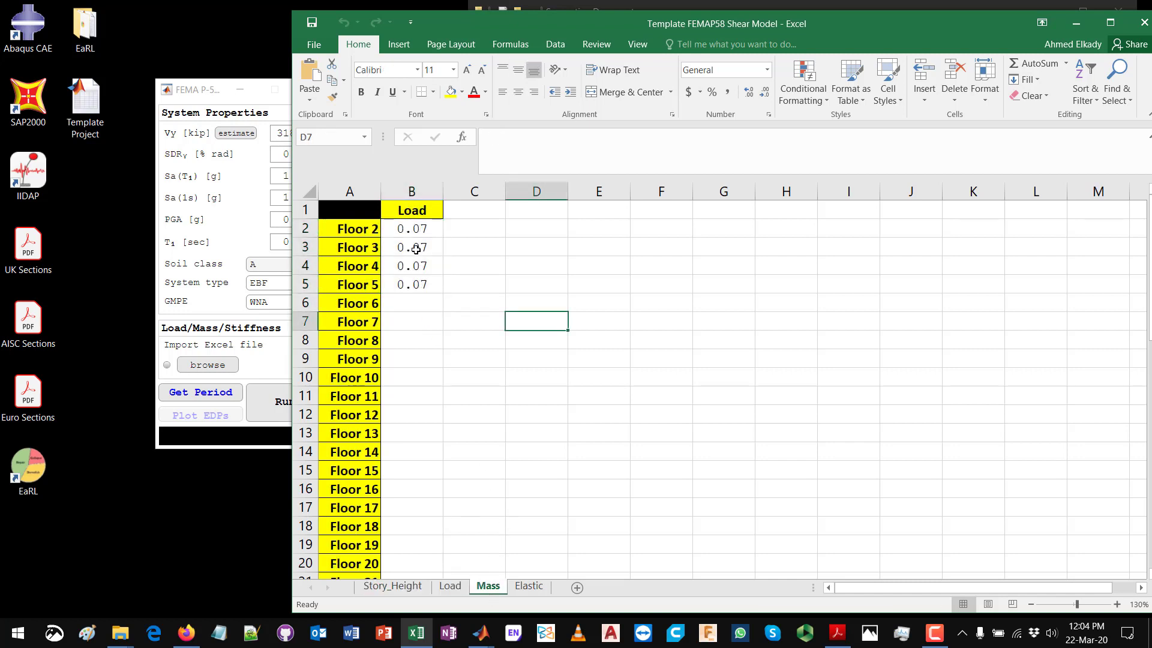
drag(418, 228, 418, 287)
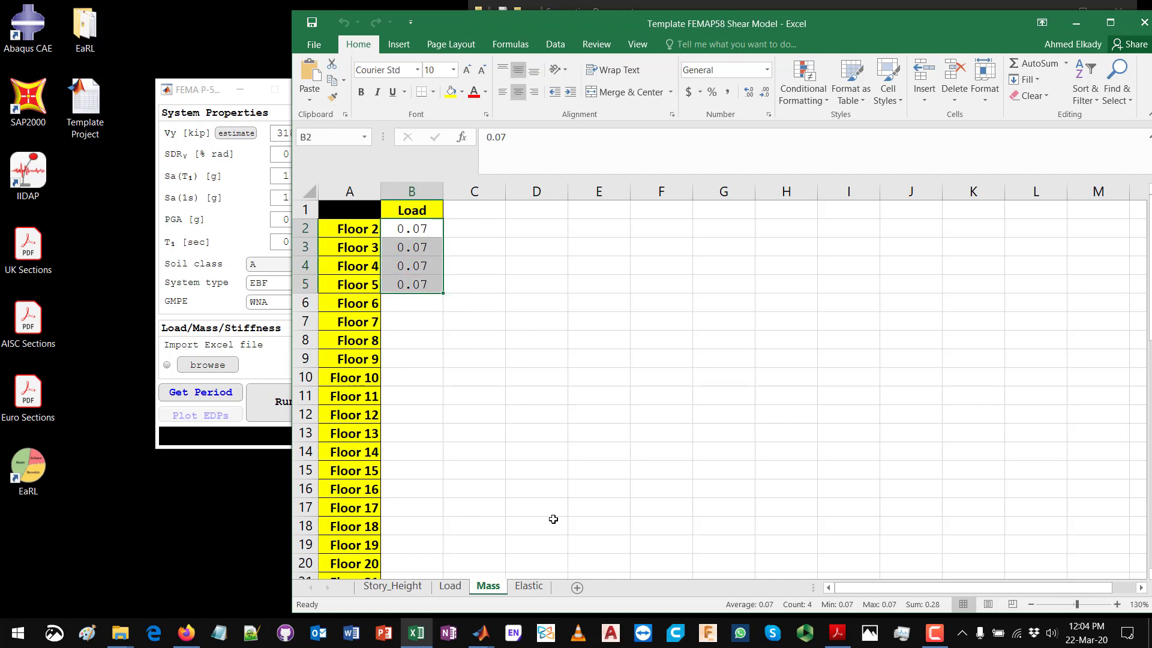
Step: Examine the Ke stiffness values for Floors 2 to 5 on the Elastic sheet and close the workbook
click(528, 591)
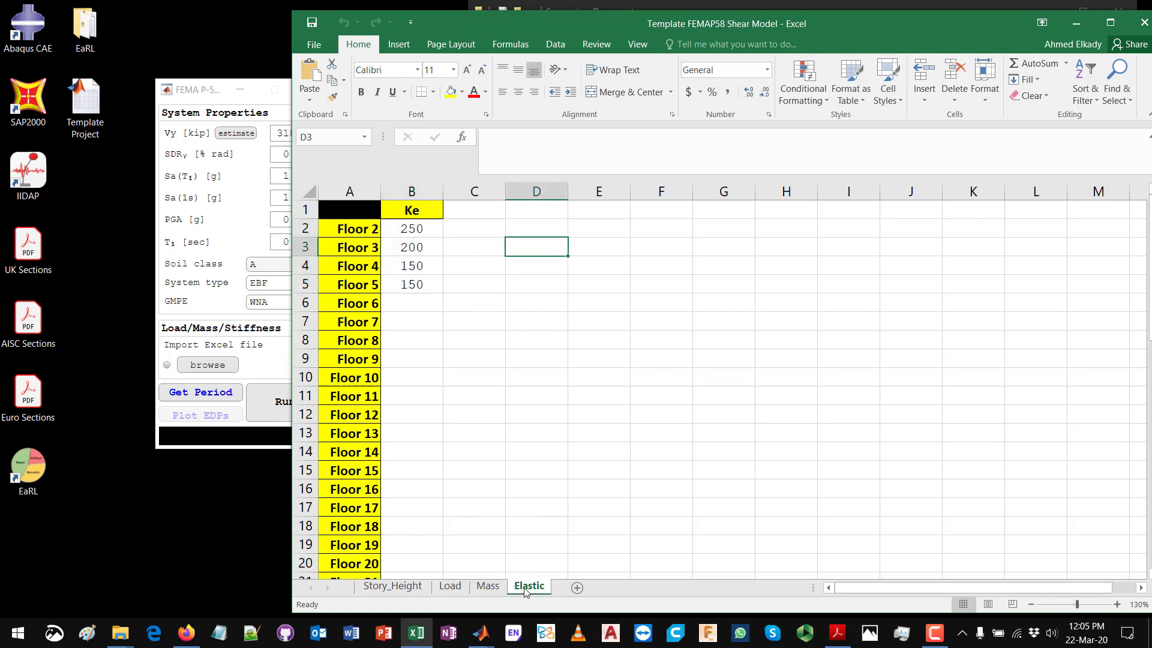
drag(416, 227, 426, 284)
click(421, 228)
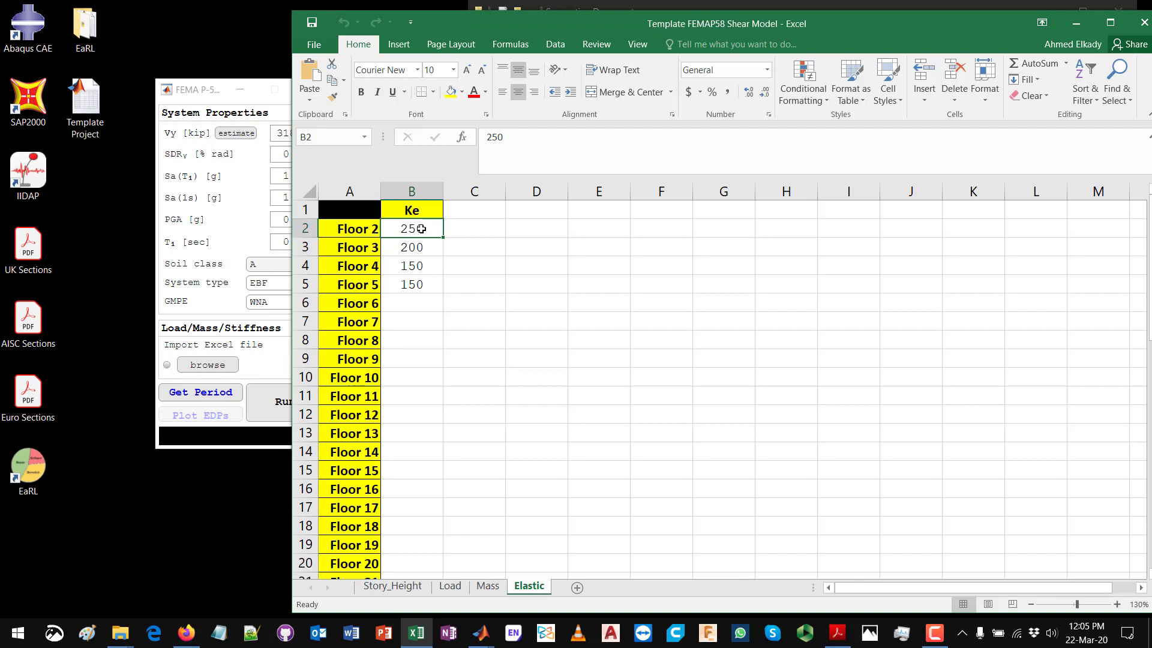
drag(418, 286, 417, 231)
click(727, 245)
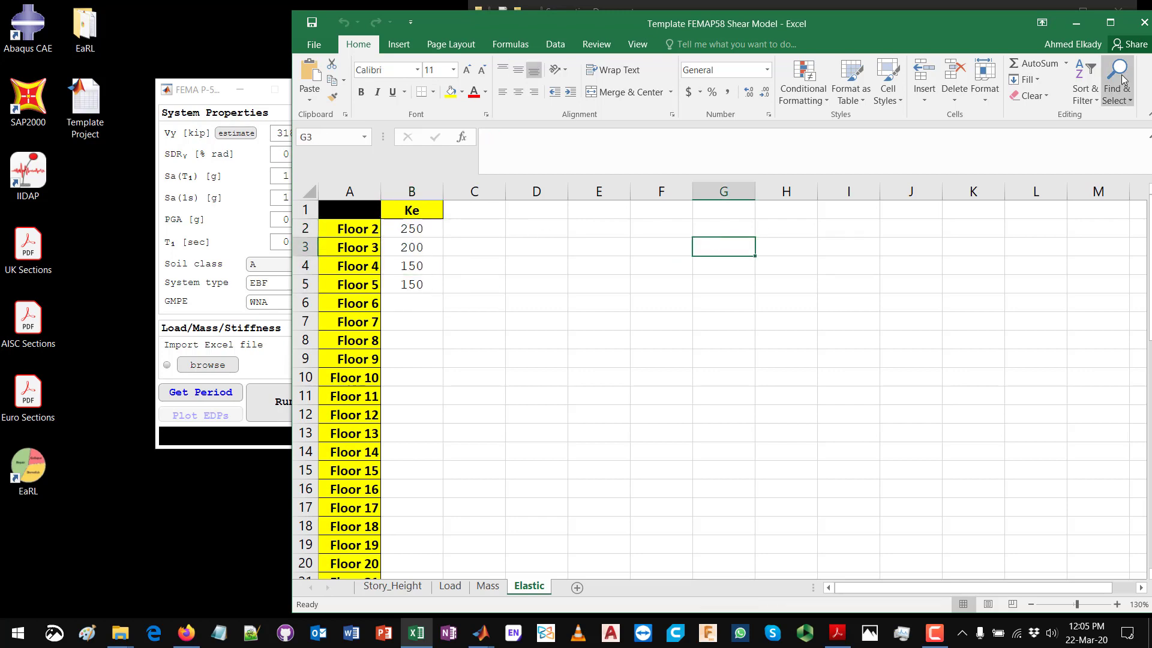
click(1130, 30)
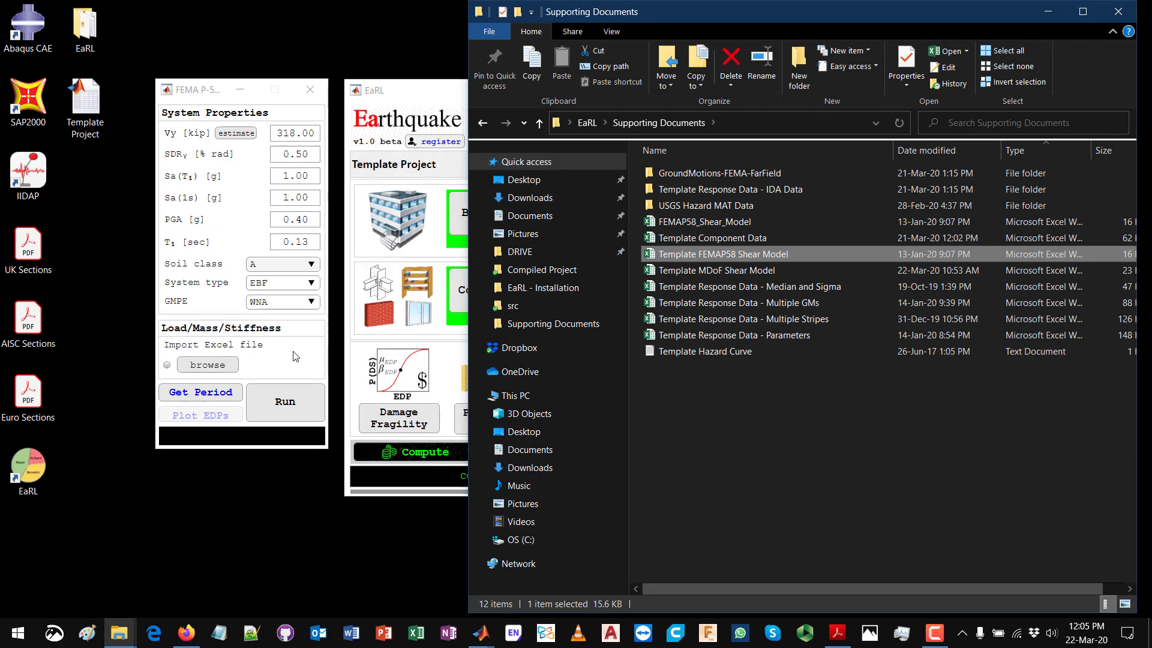
Step: Import Template FEMAP58 Shear Model from the Supporting Documents folder as EaRL's load, mass and stiffness data
click(219, 366)
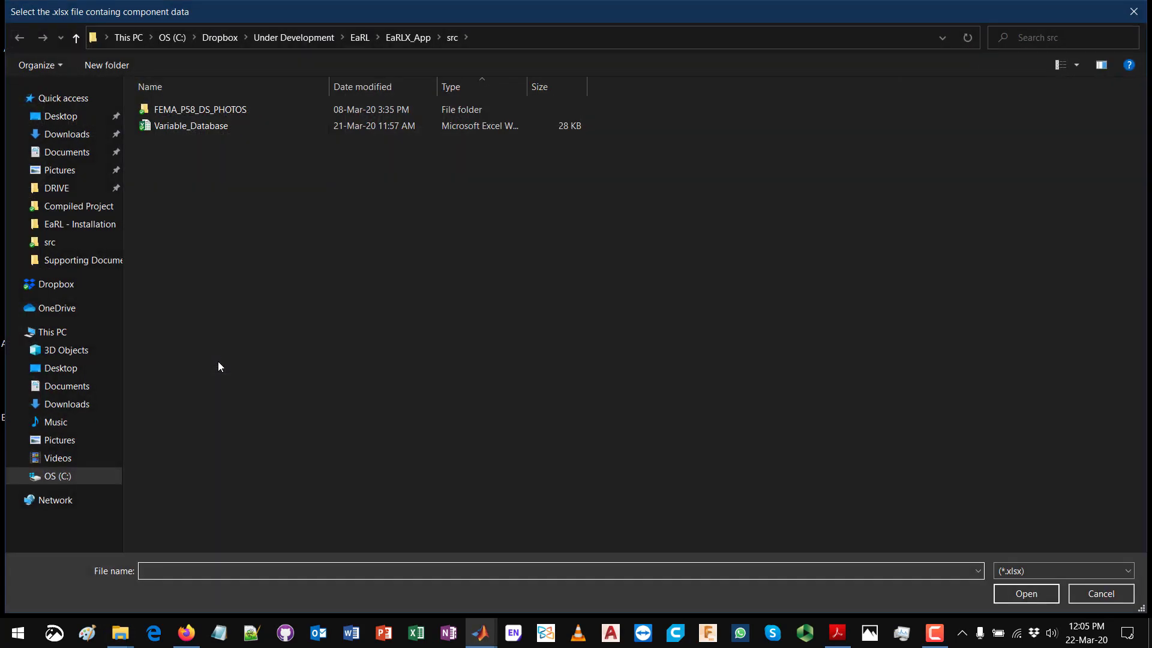
click(81, 263)
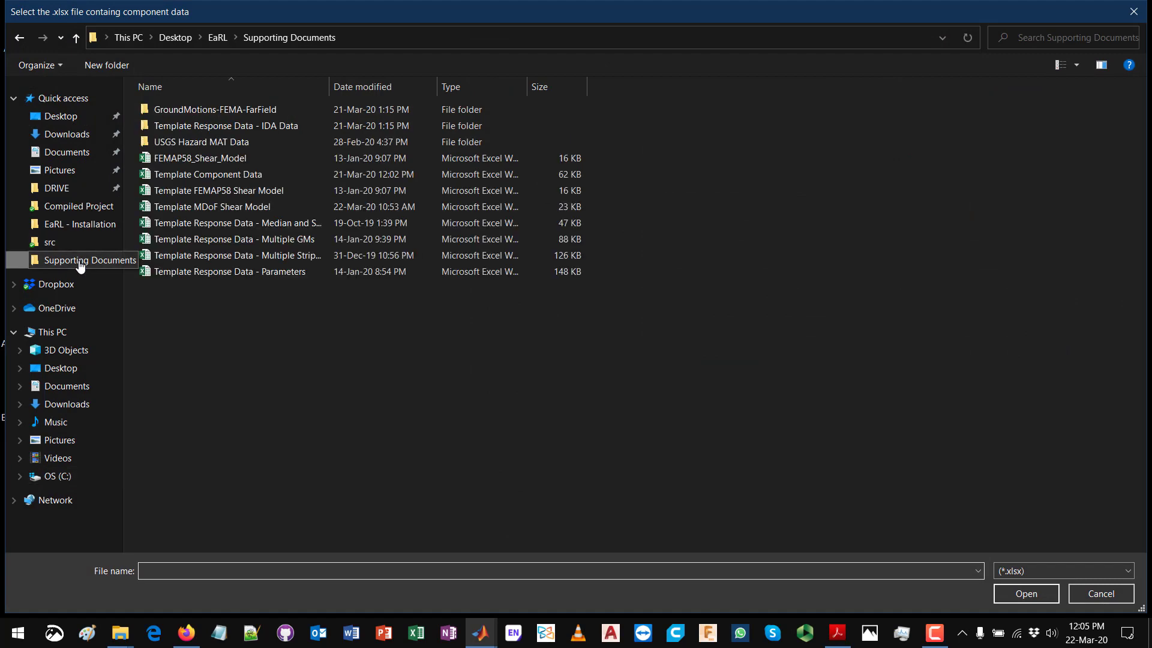
double_click(259, 190)
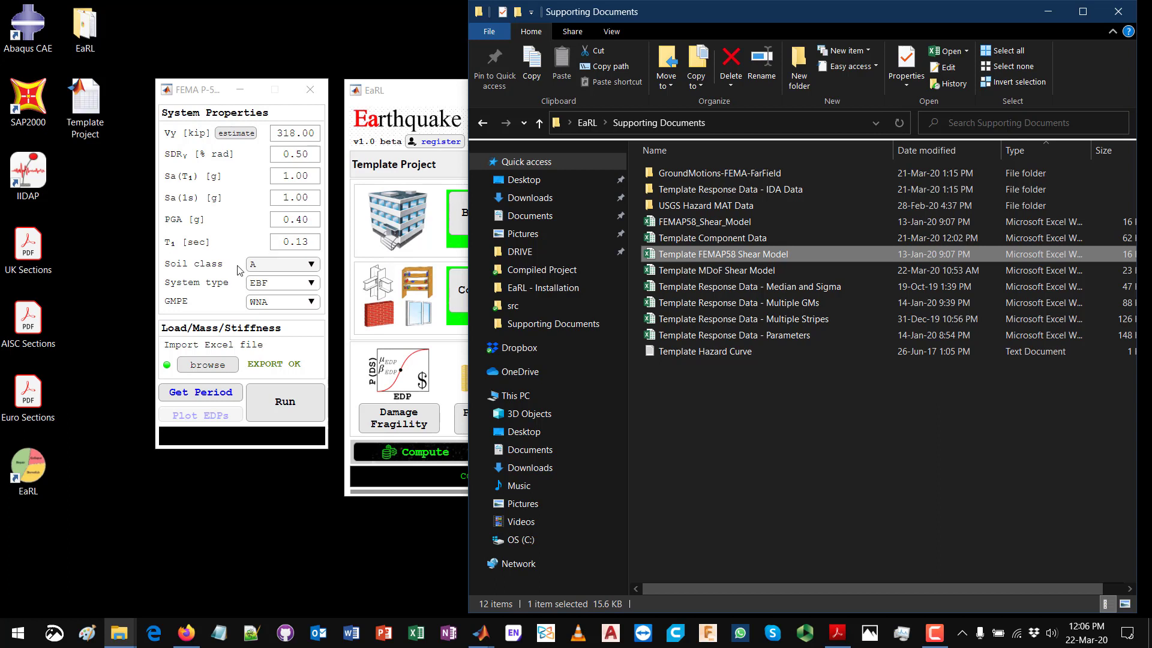
Step: Look through the available options for soil class, system type and GMPE without changing them
click(270, 265)
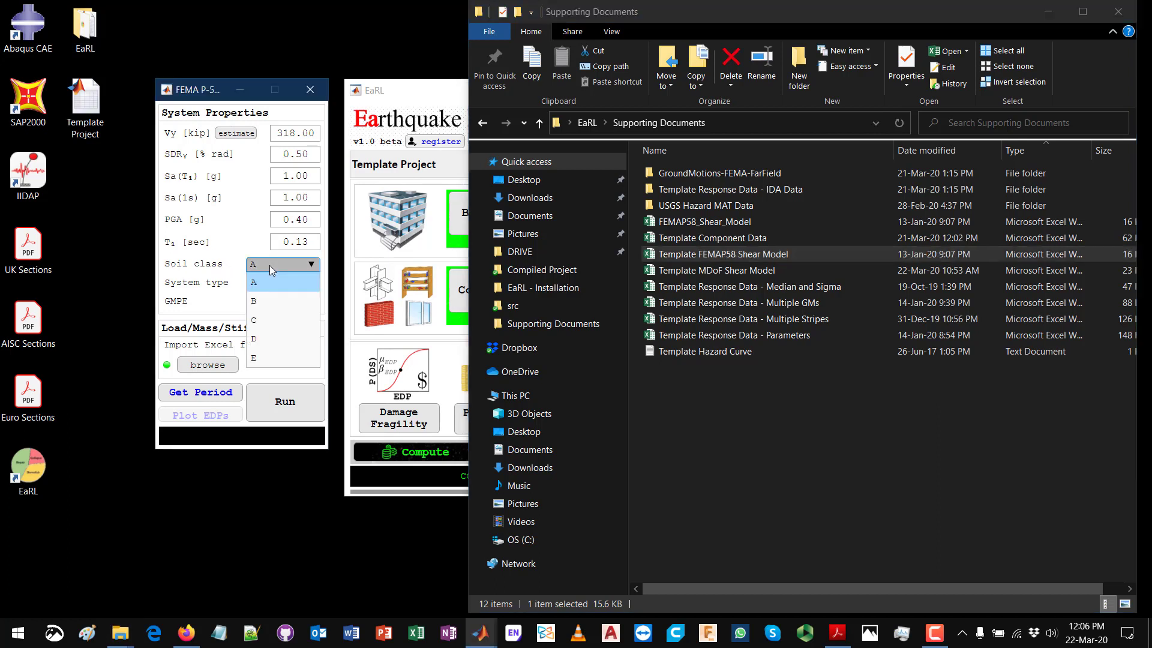
click(269, 265)
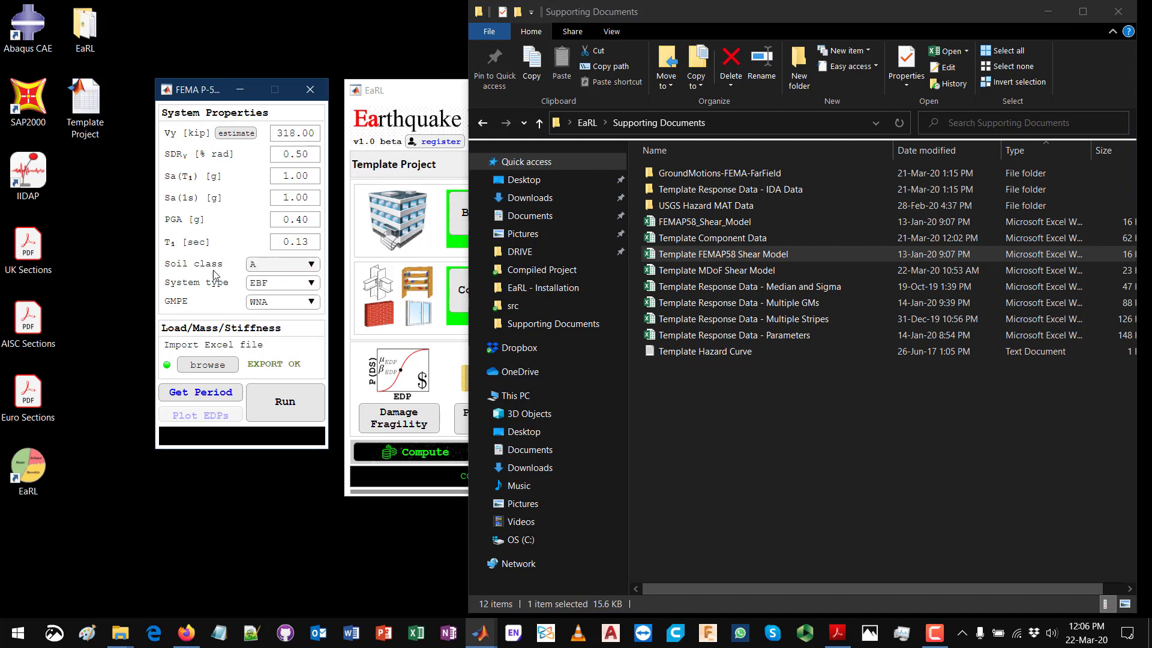
click(283, 283)
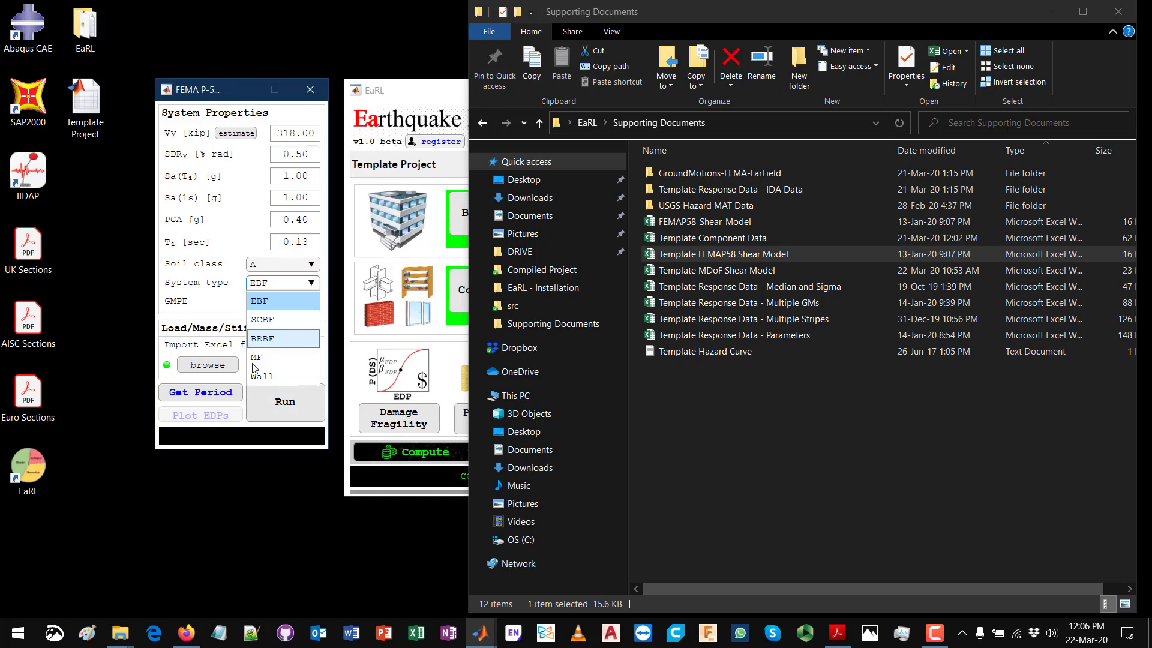
click(207, 269)
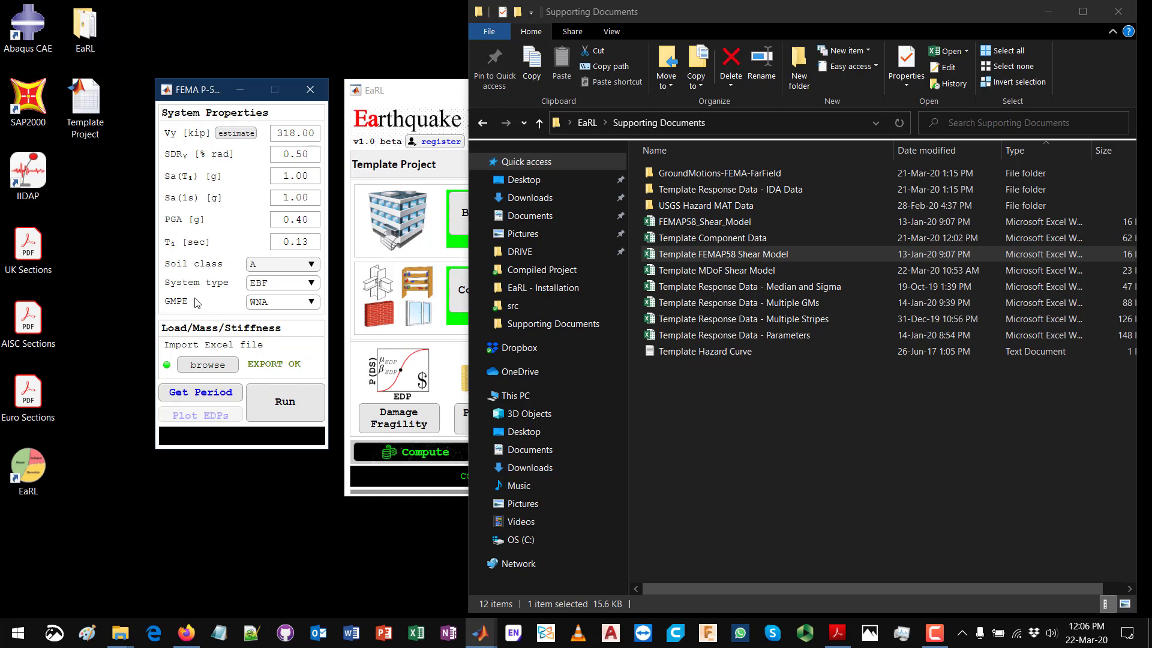
click(289, 309)
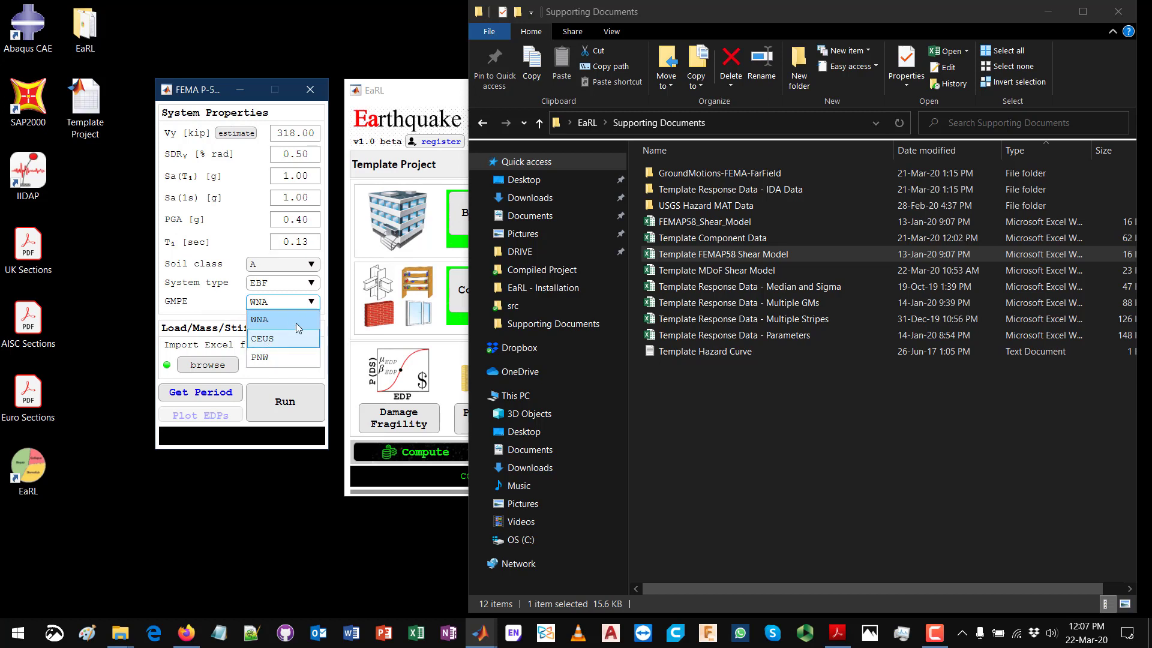
click(270, 304)
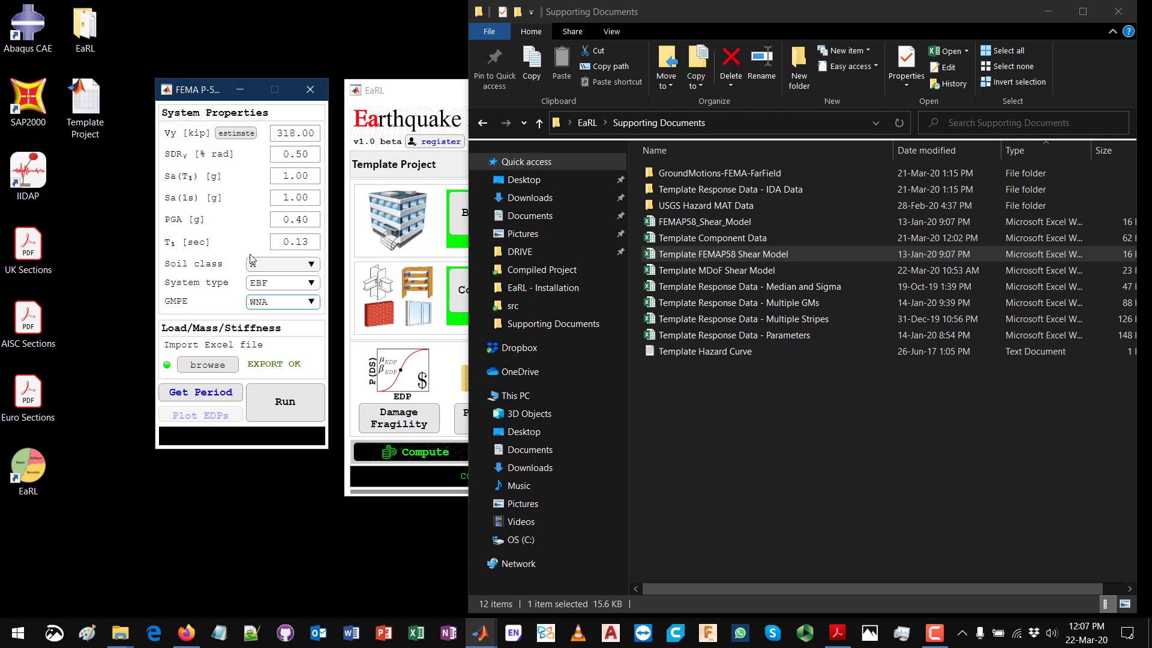
Step: Compute the first-mode period from the imported model and set T1 to 0.34 sec
click(291, 242)
click(310, 242)
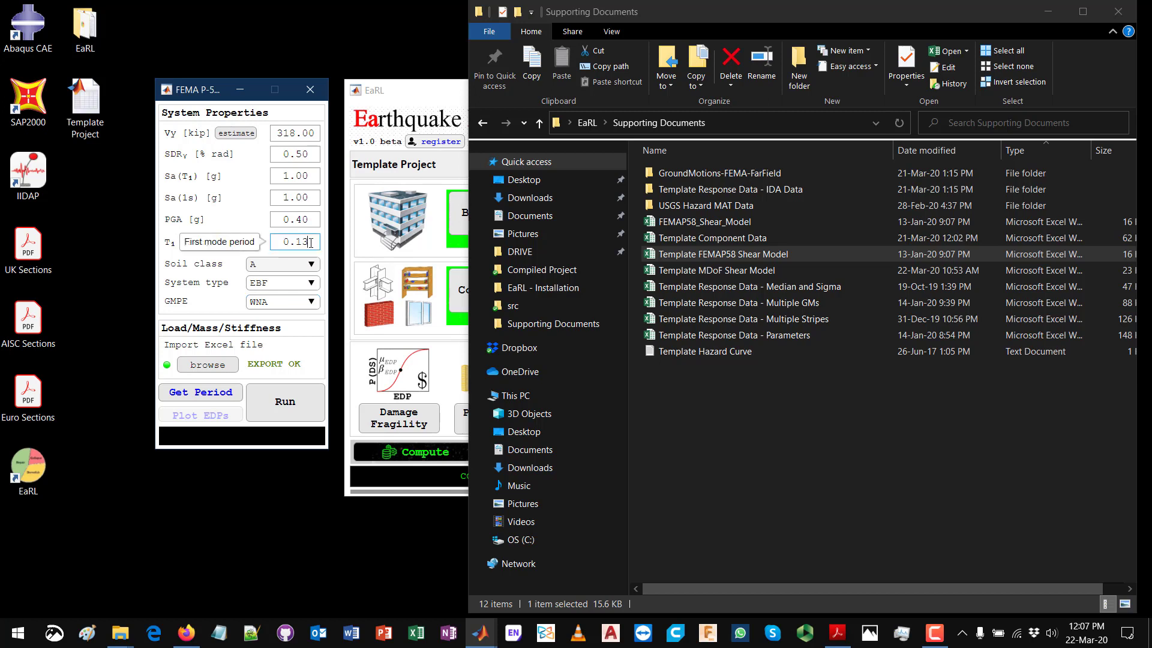
drag(310, 242, 275, 241)
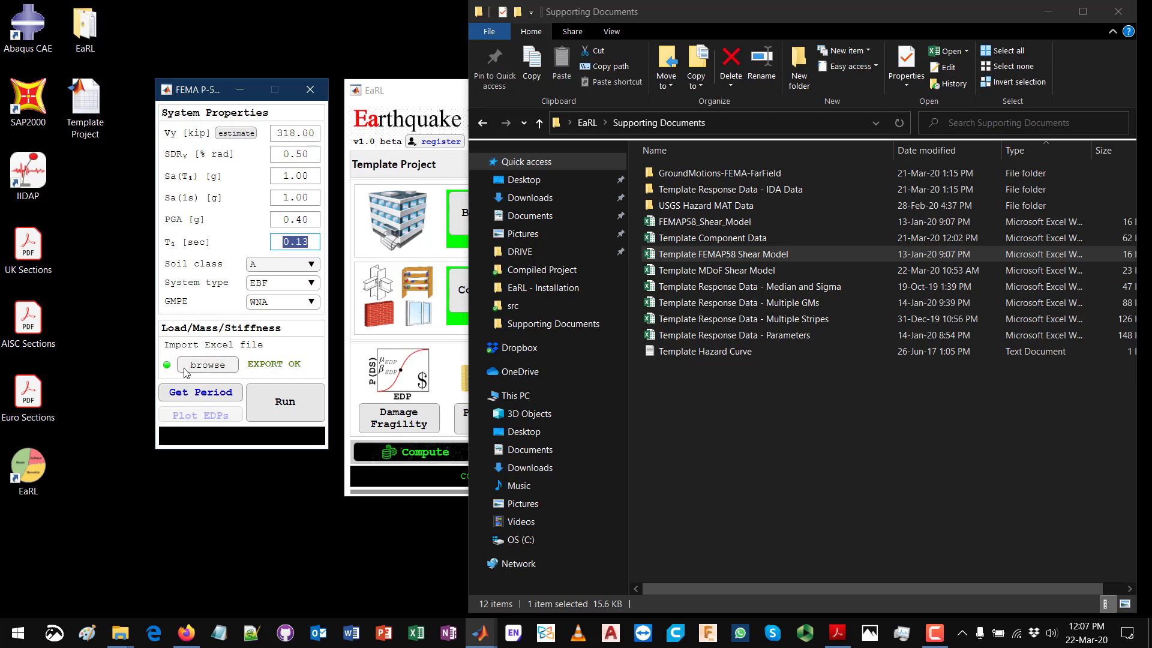
click(221, 394)
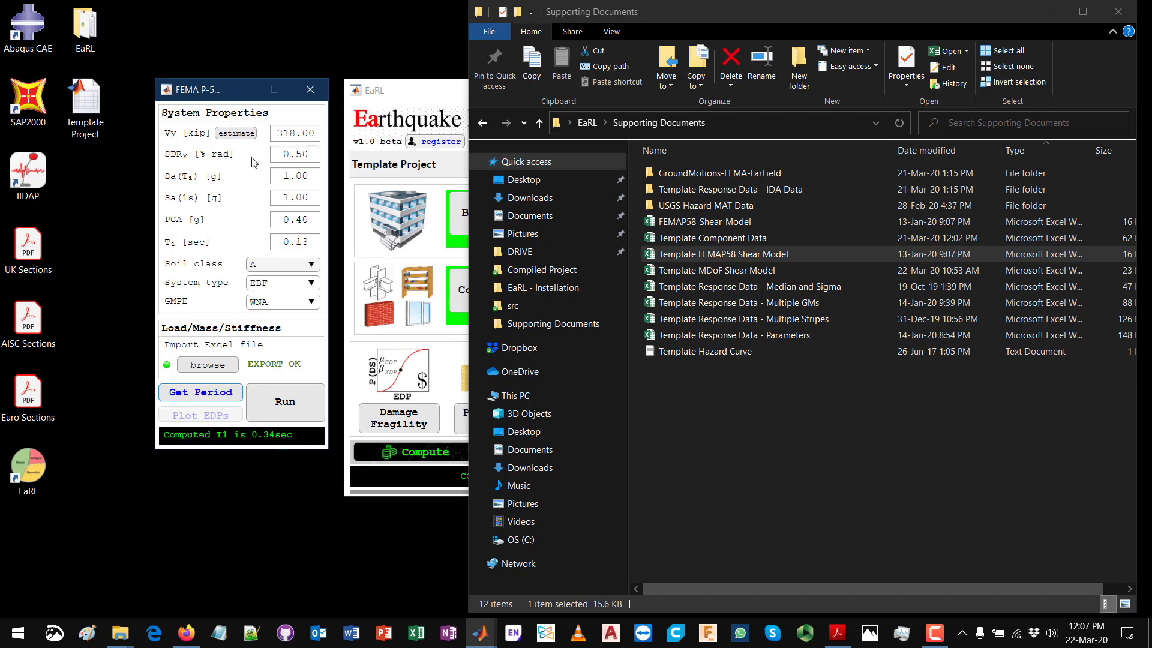
double_click(304, 242)
click(305, 241)
double_click(305, 241)
text(0.34)
Step: Set the soil class to C and the system type to MF, keeping WNA as the GMPE
click(303, 264)
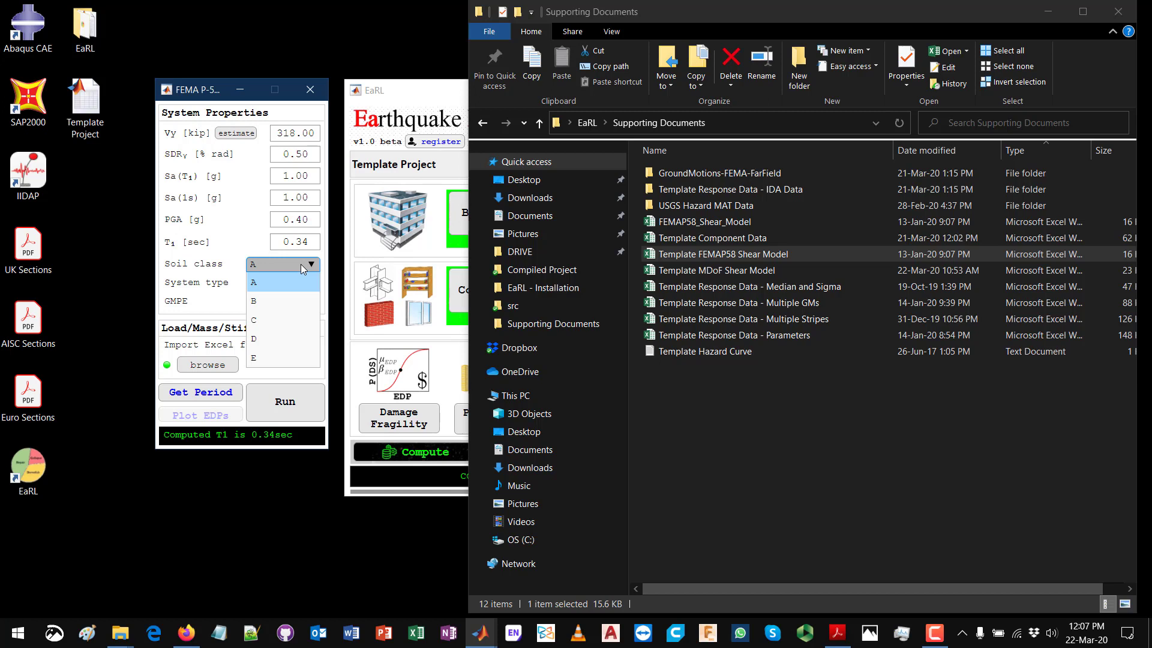
click(273, 324)
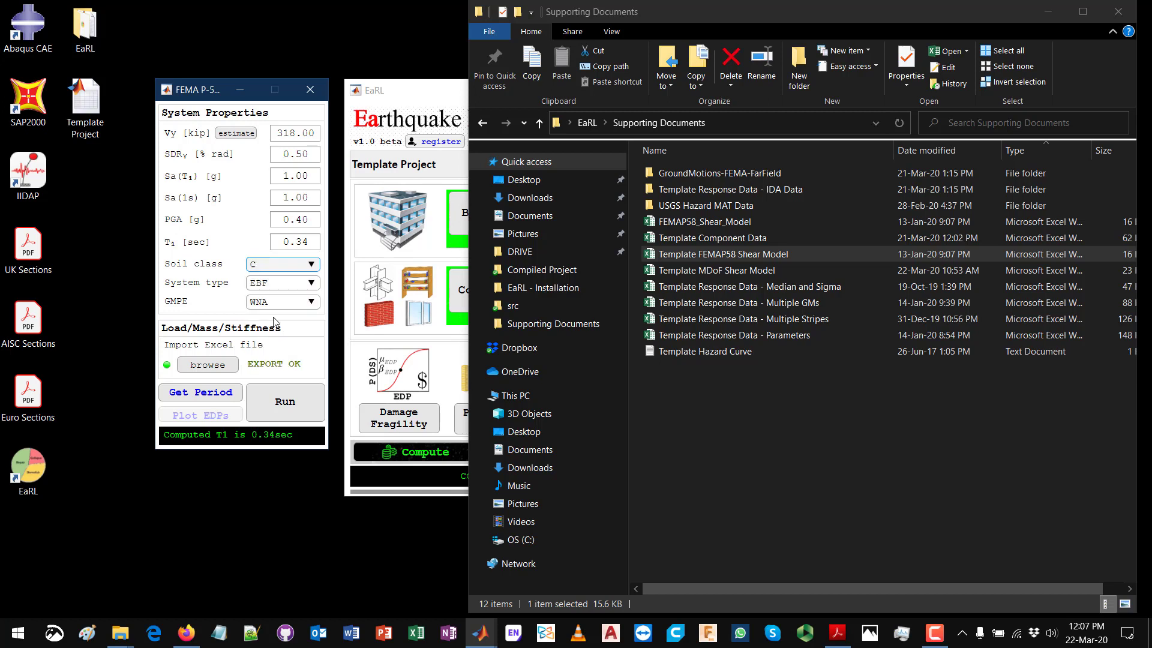
click(297, 284)
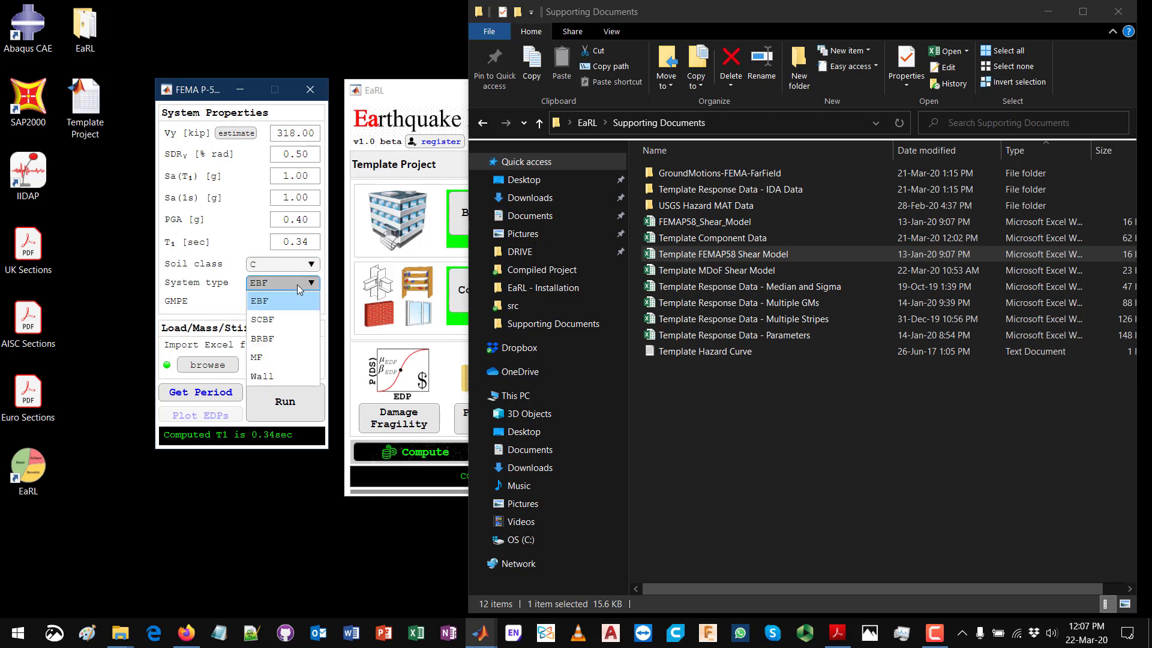
click(283, 351)
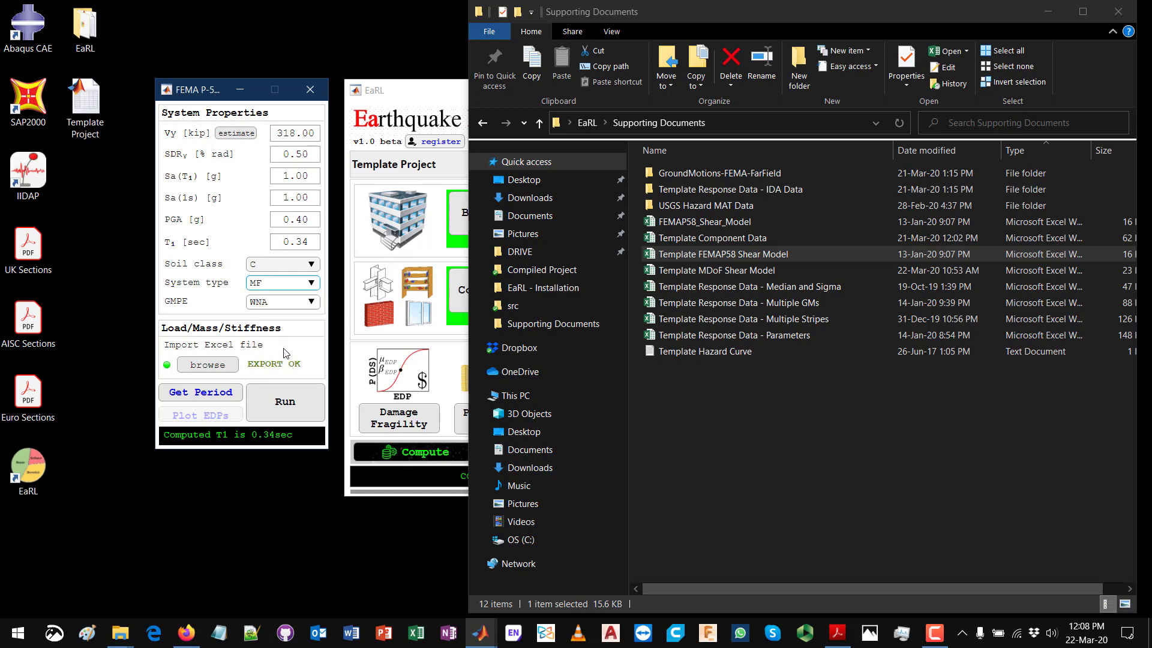
click(290, 306)
click(290, 307)
Step: Review the Vy and Sa(1s) entries in the system properties without changing them
click(300, 135)
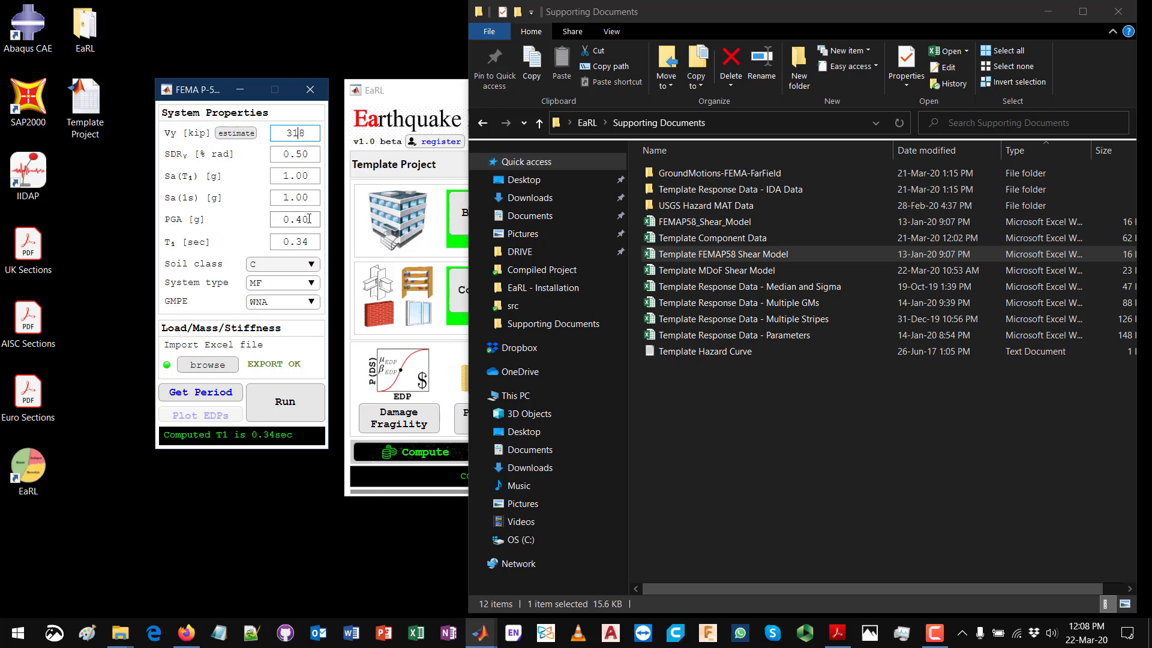
drag(309, 219, 291, 198)
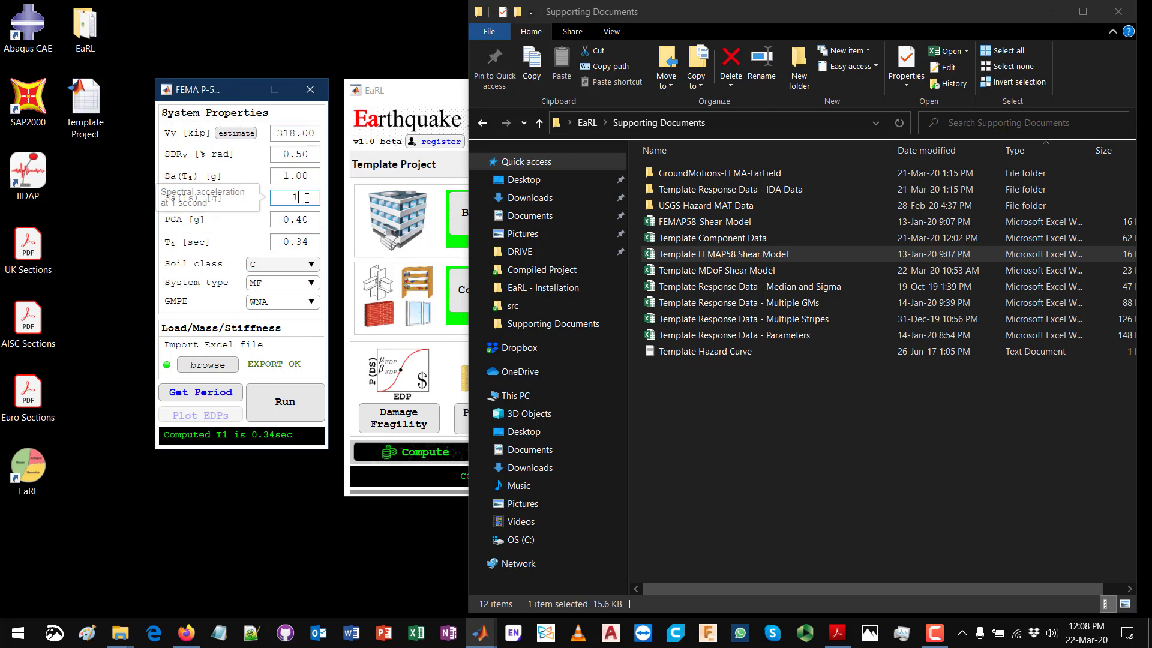
click(314, 198)
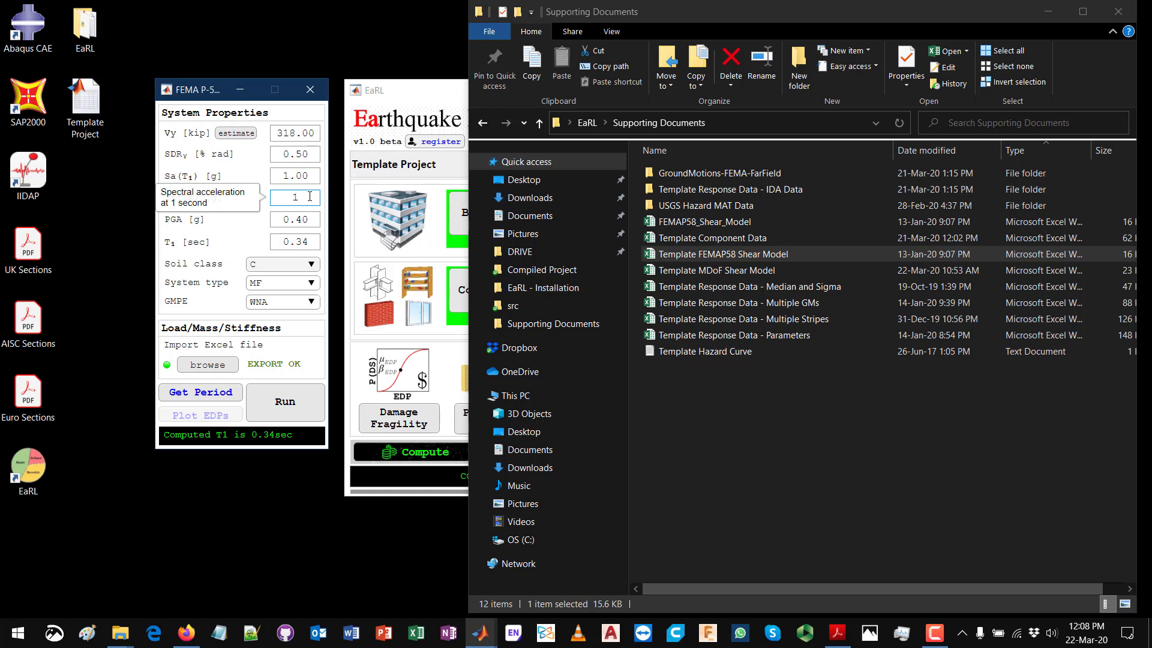
click(297, 133)
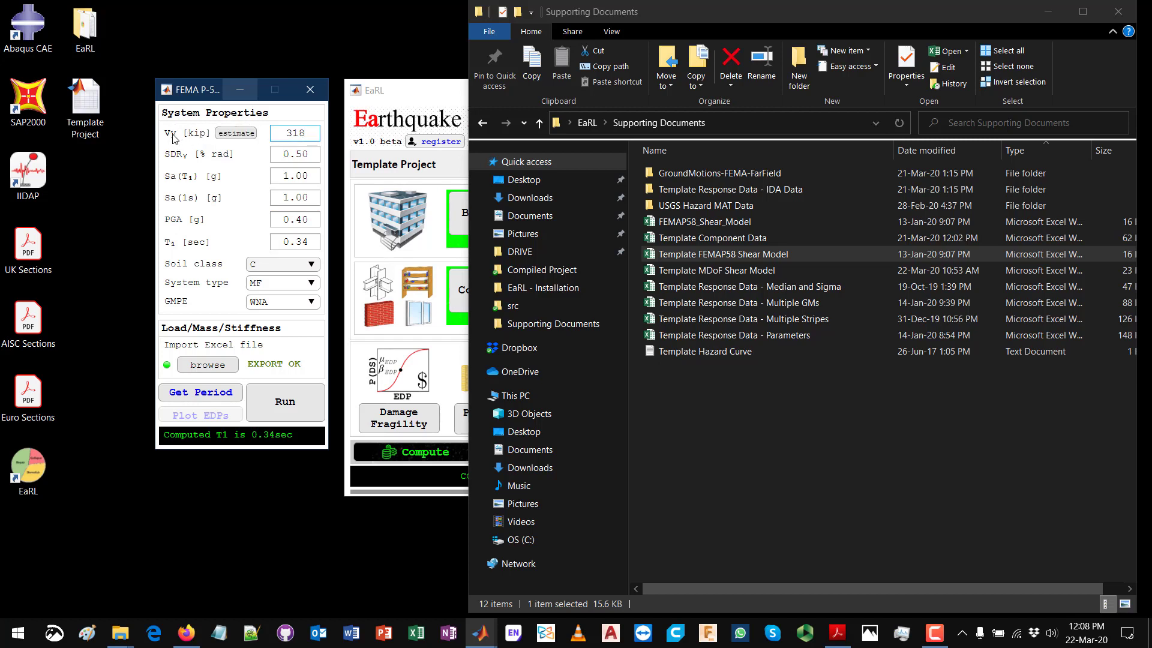
Step: Inspect the story yield strength Vy entry and consult the FEMA P-58 methodology document in Adobe Acrobat Reader
drag(309, 133, 284, 133)
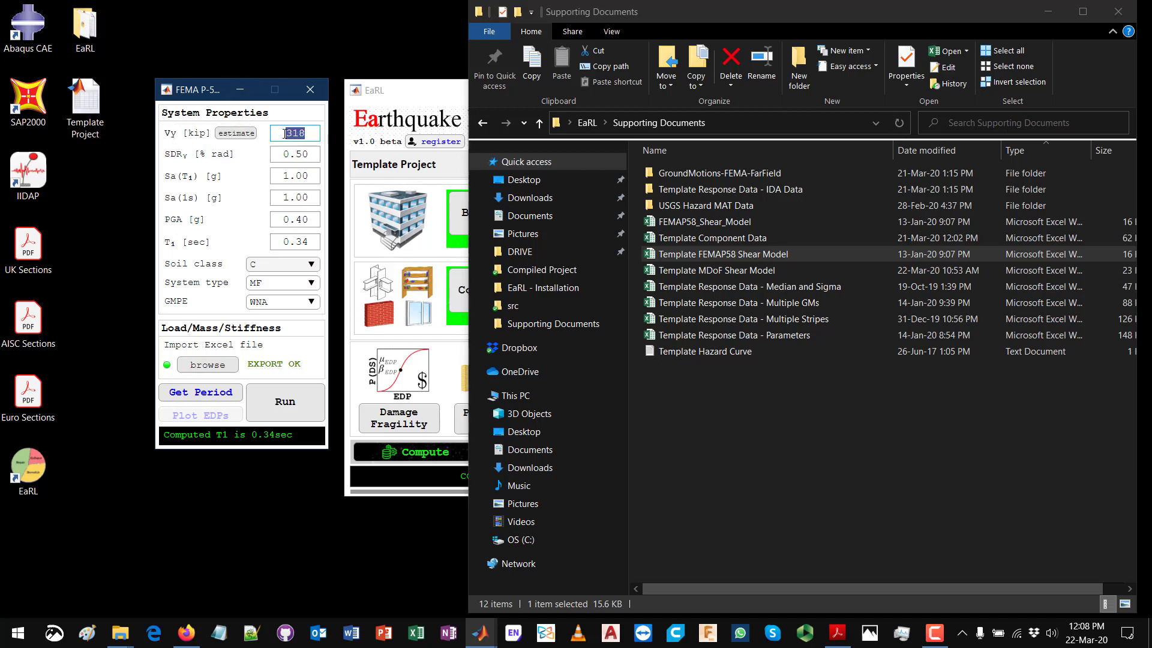
click(284, 133)
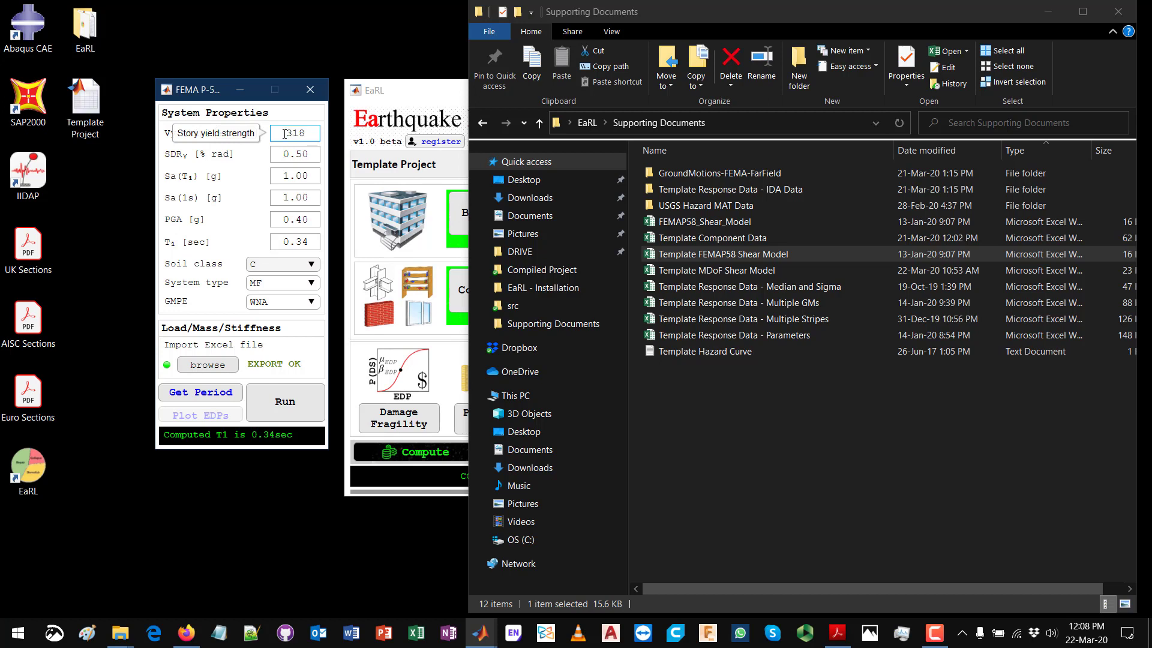
click(252, 167)
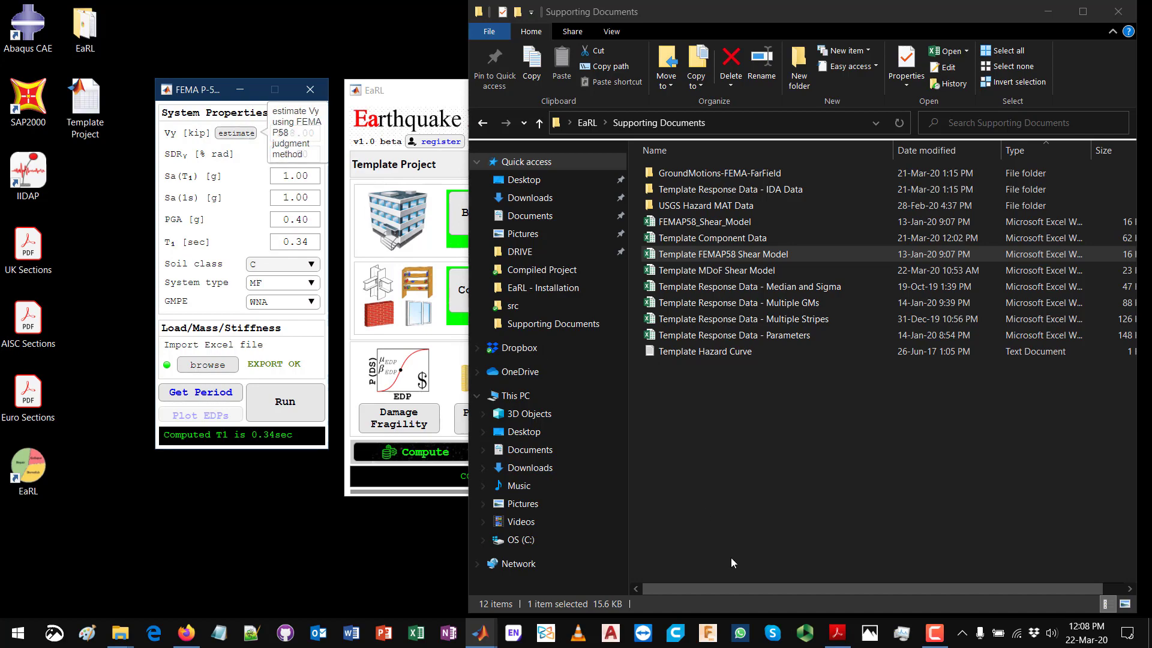
click(838, 637)
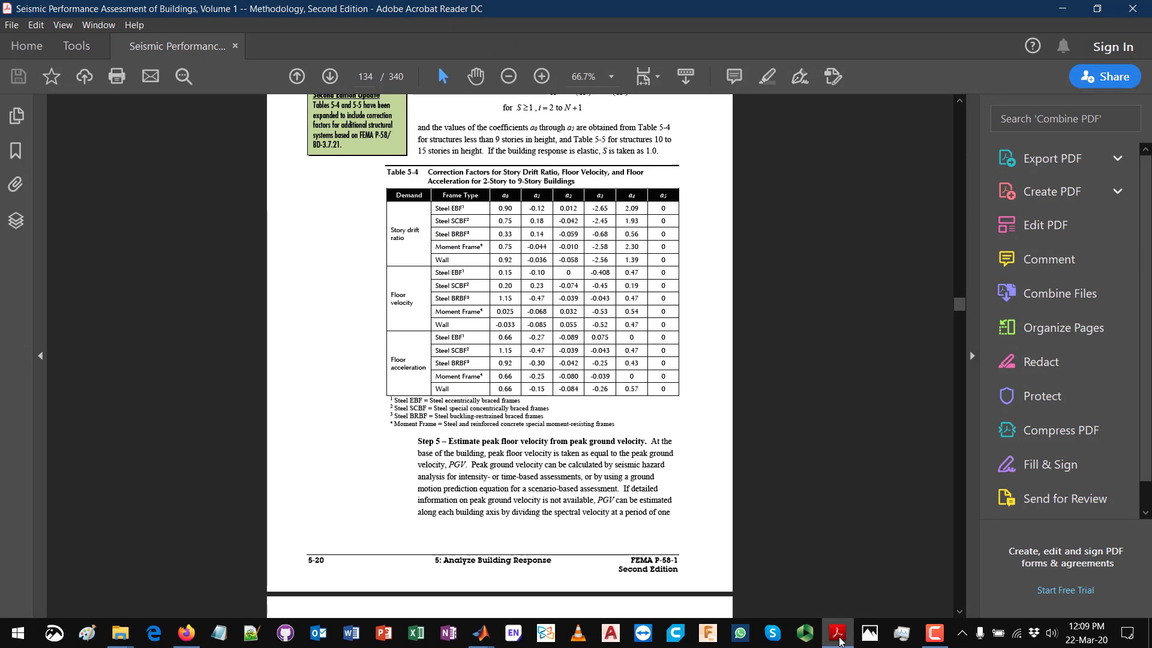
click(839, 636)
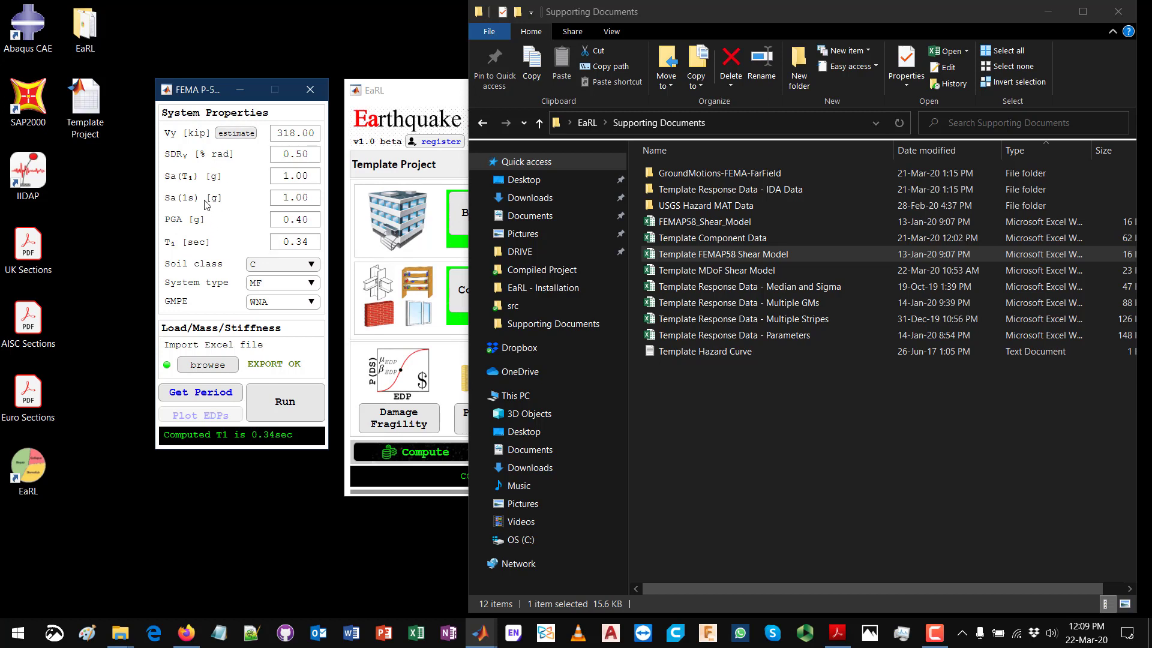
Step: Estimate Vy with the FEMA P-58 judgment method, using an overstrength factor of 3 and a strength modification factor R of 5
click(244, 138)
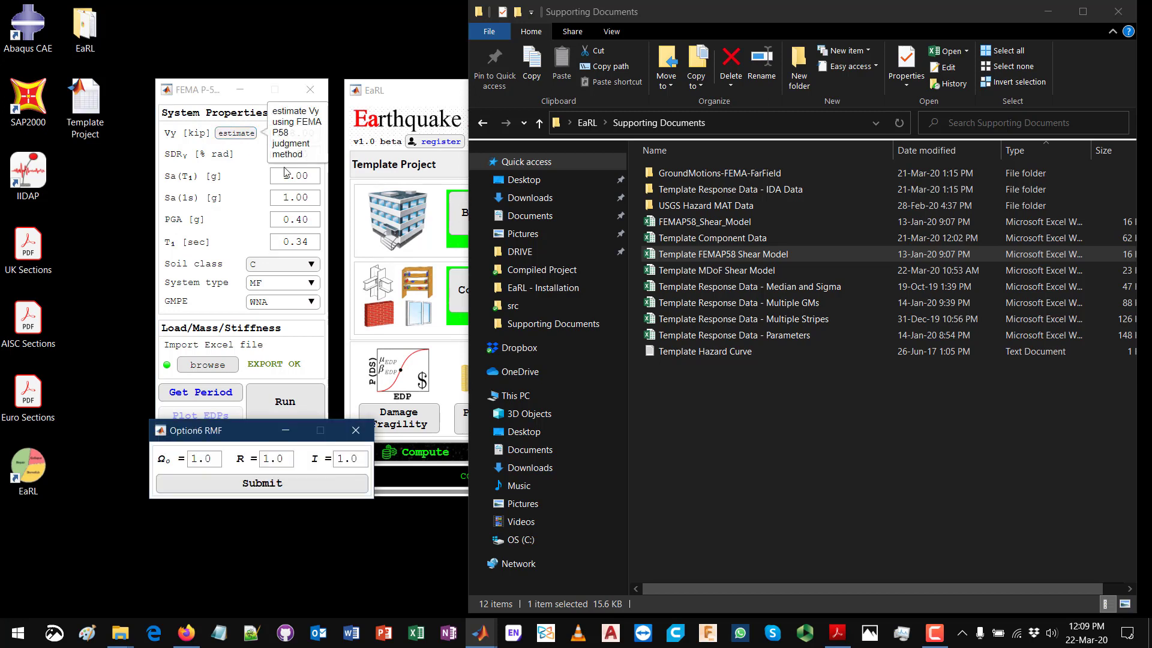
drag(239, 426, 230, 196)
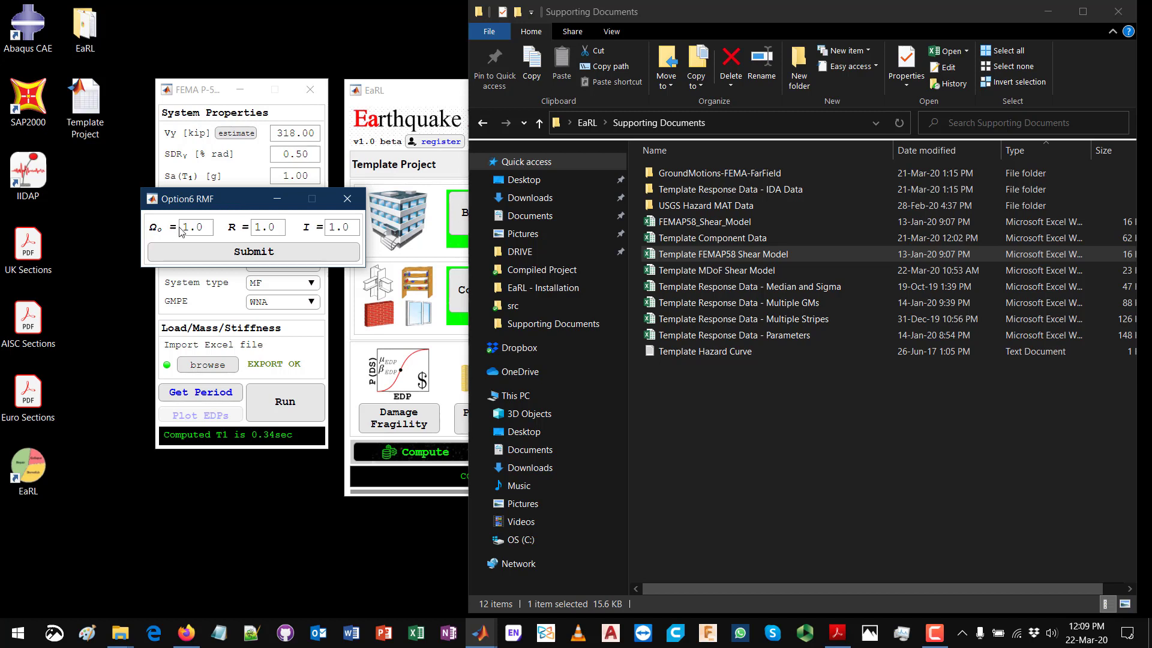
mouse_move(238, 233)
double_click(189, 226)
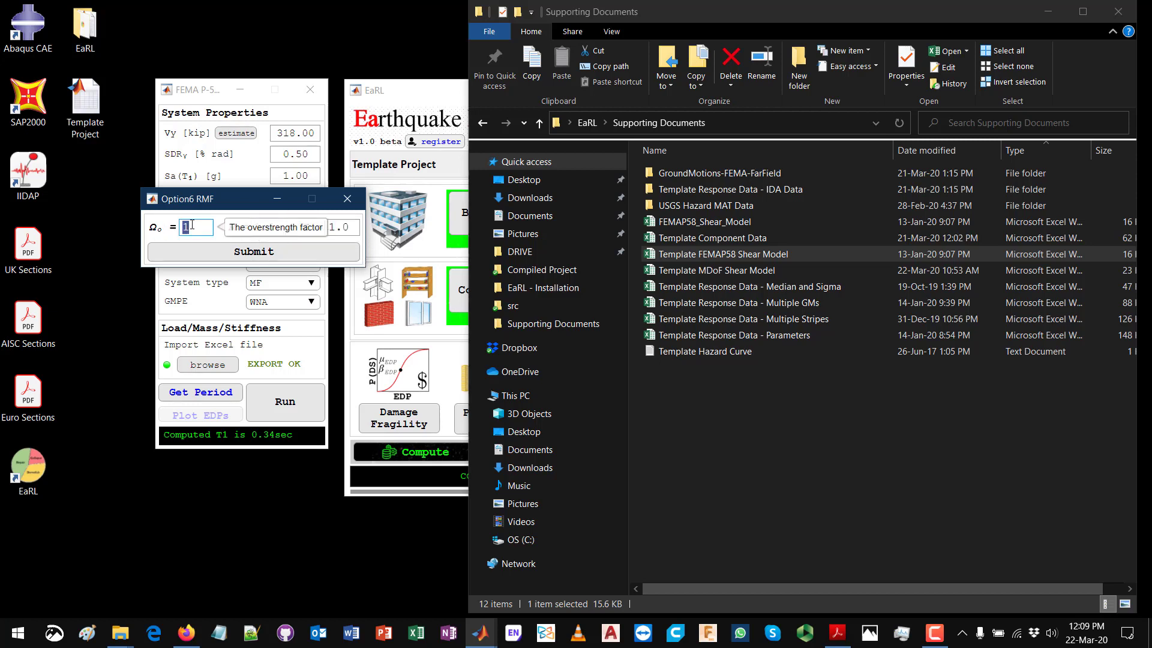
text(3)
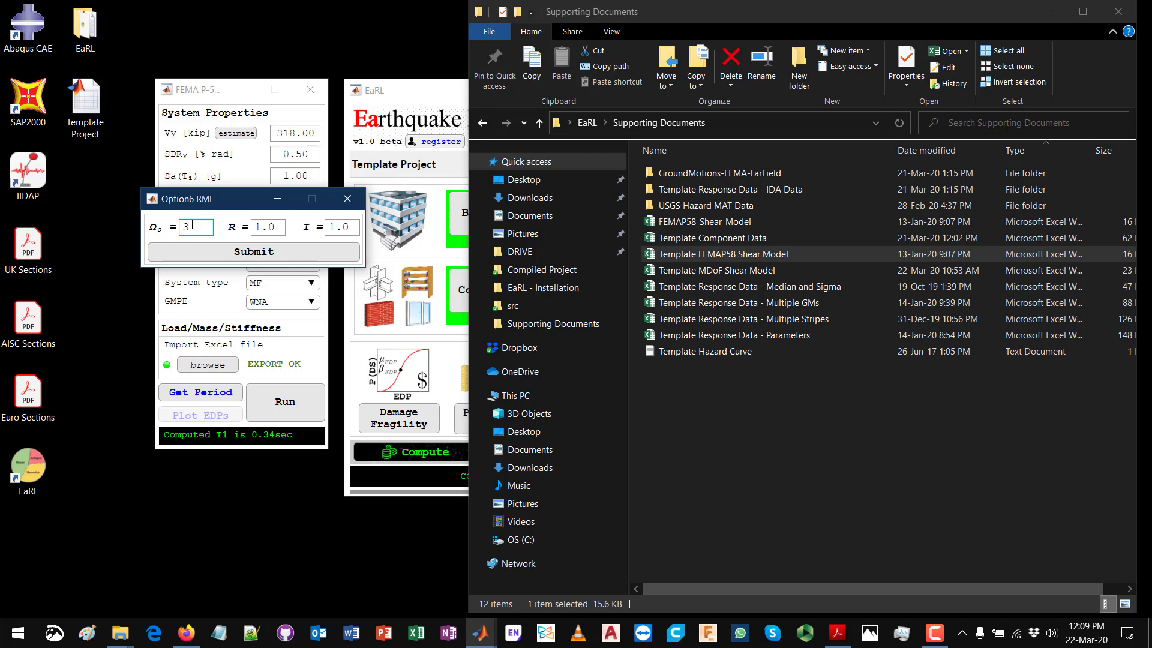
double_click(269, 227)
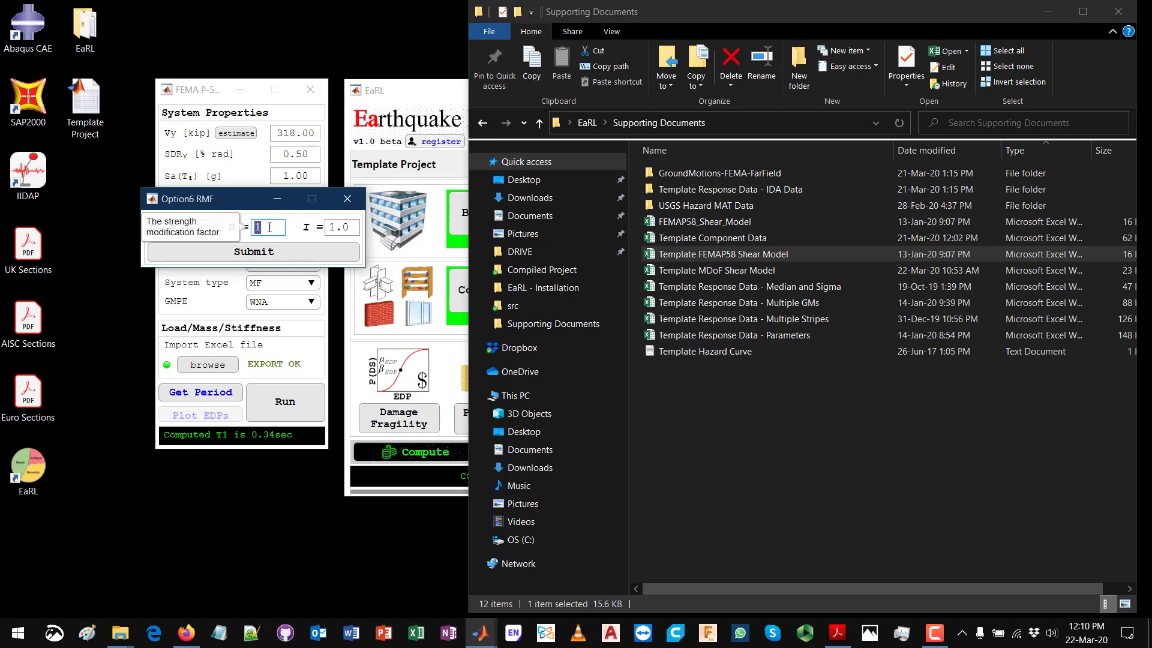
text(5)
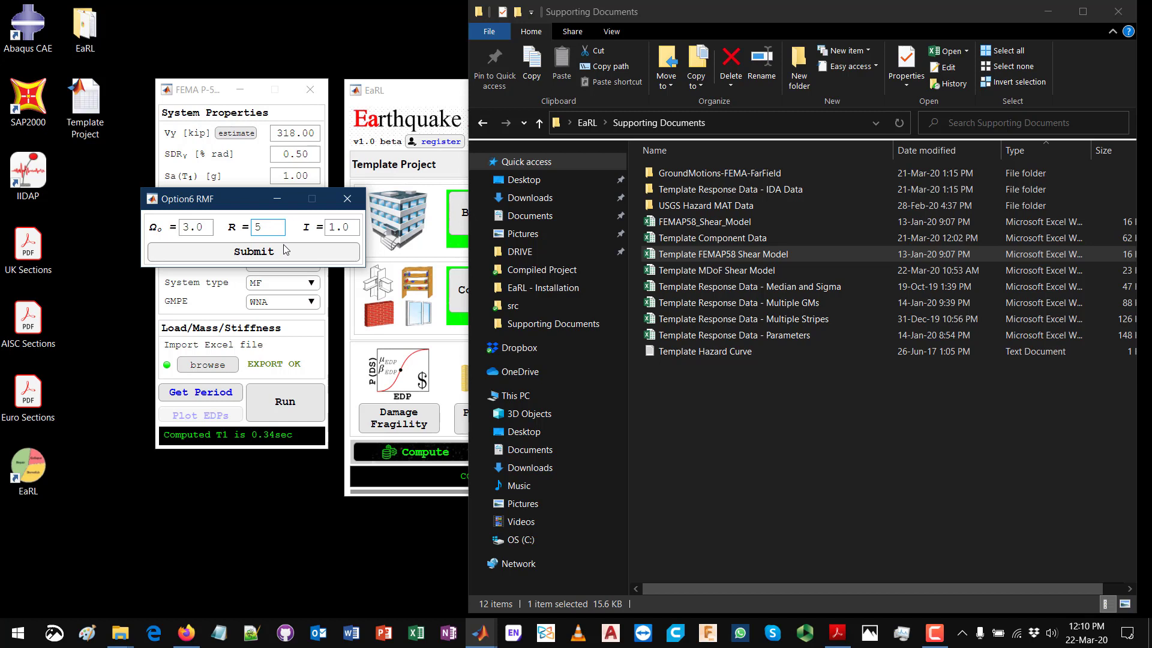
click(286, 250)
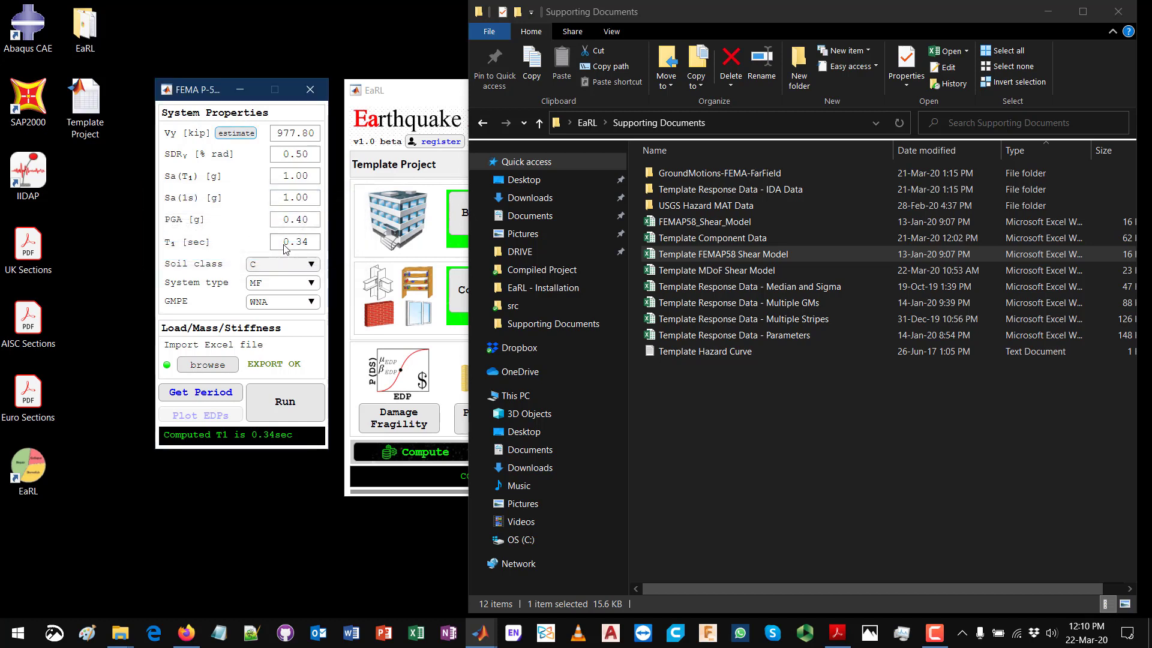
Step: Check the estimated Vy and the yield story drift ratio entries in the system properties
drag(315, 133, 274, 134)
click(310, 133)
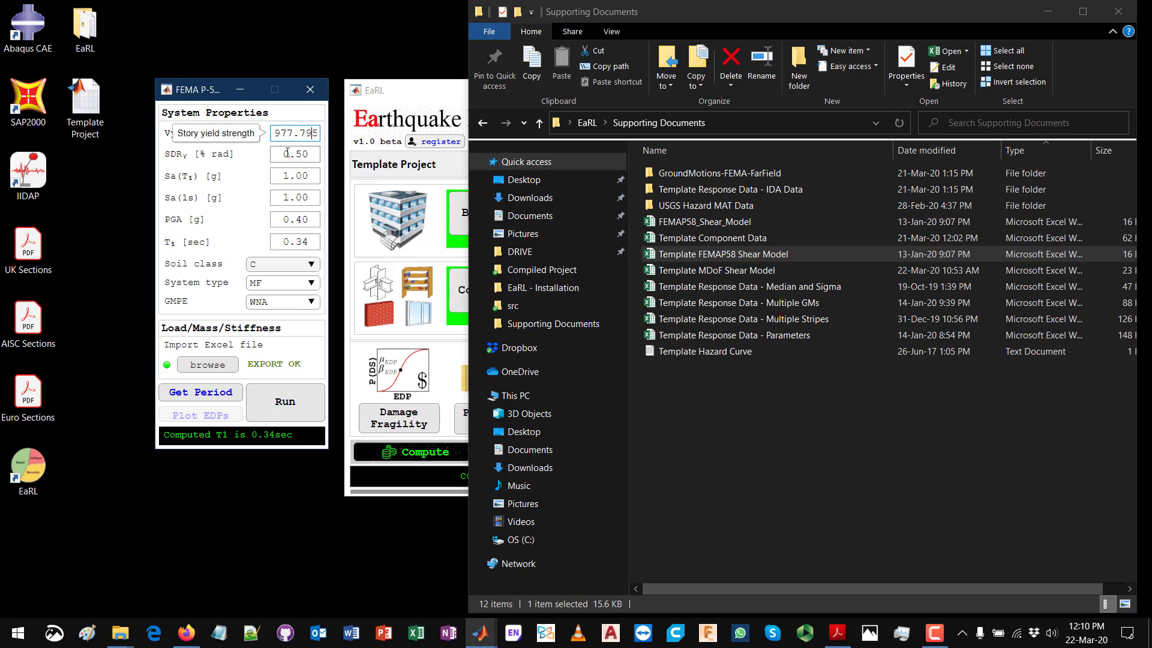
click(287, 153)
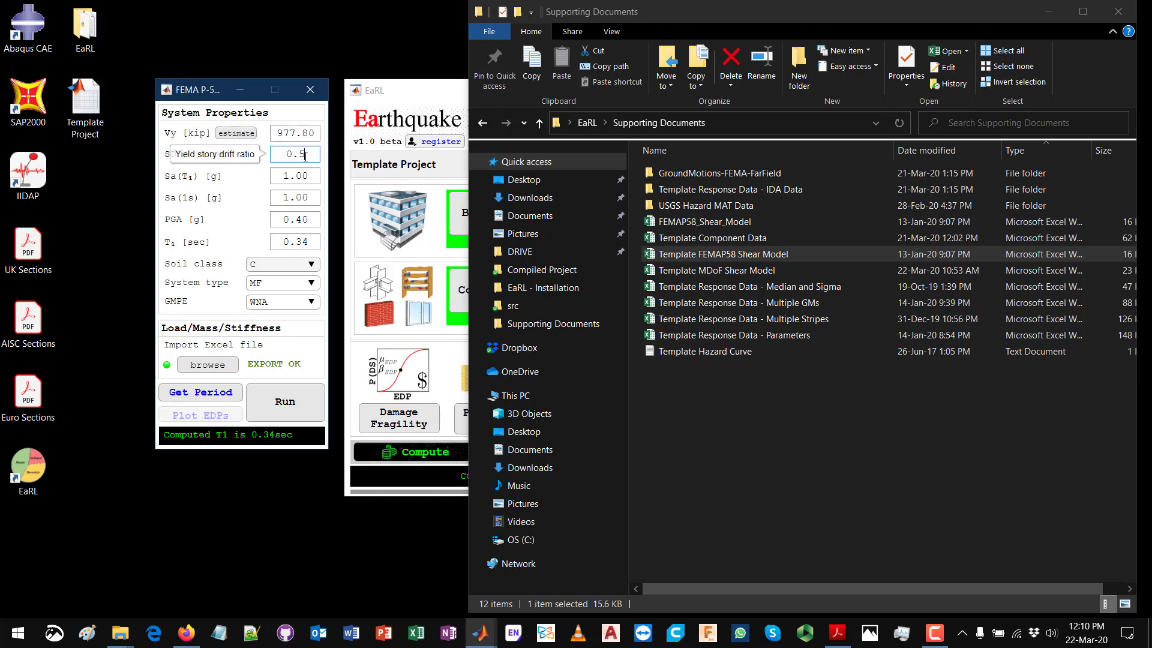
click(211, 178)
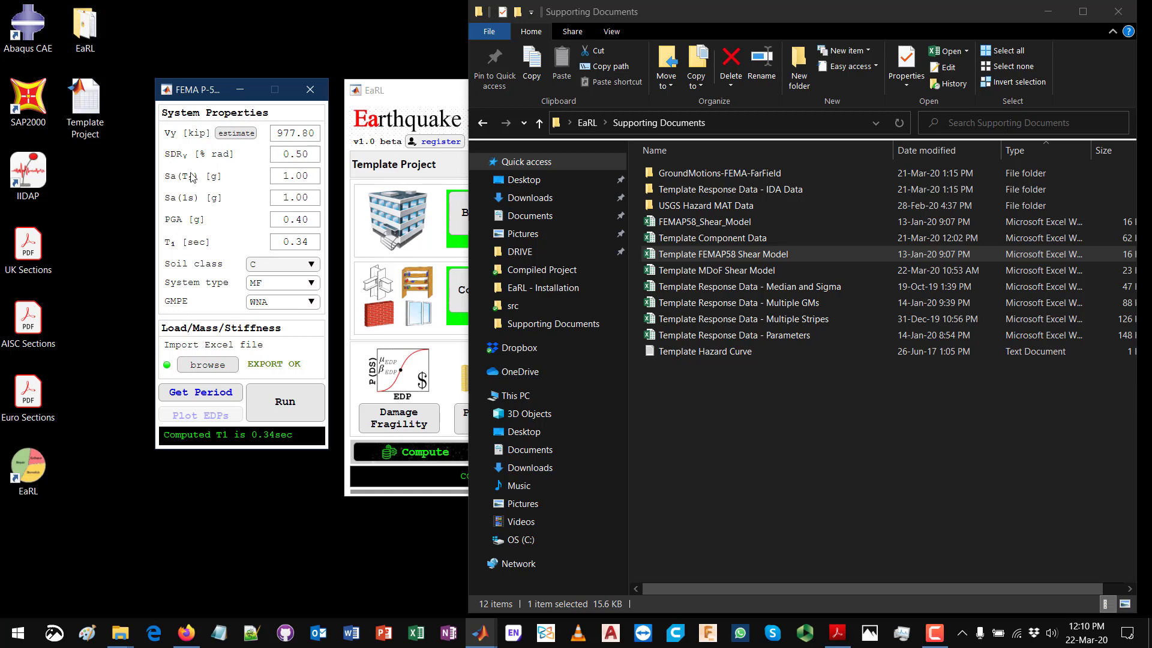
Step: Set the spectral acceleration Sa(T1) to 0.5 g and Sa(1s) to 1.2 g
click(293, 174)
text(0.5)
click(299, 193)
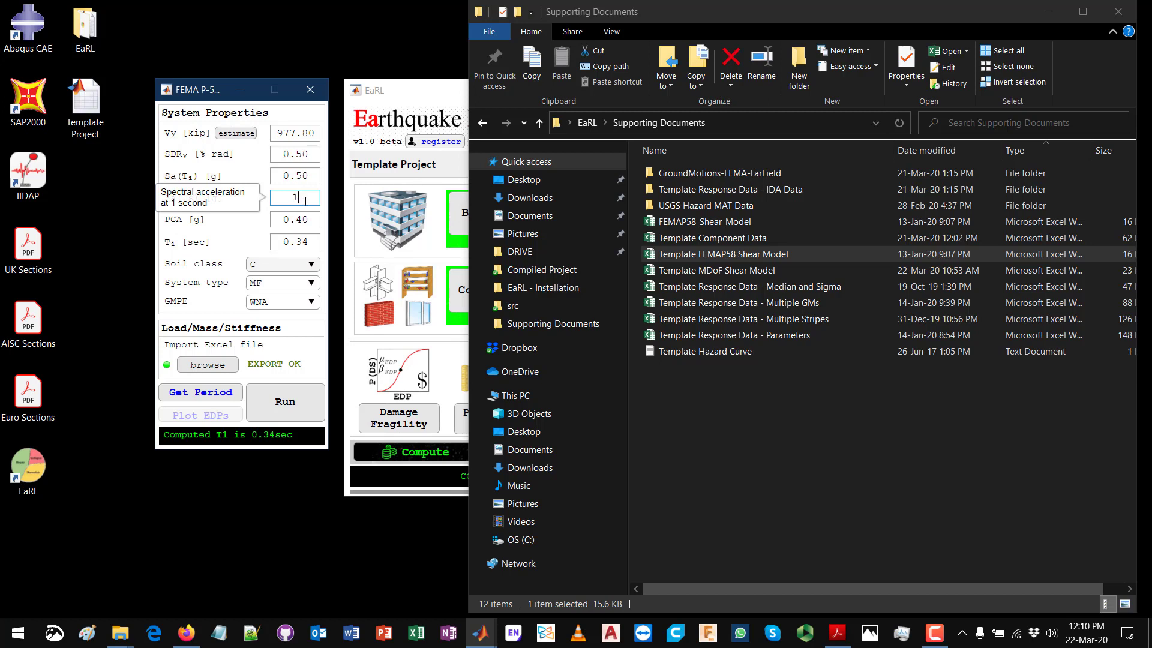
text(.2)
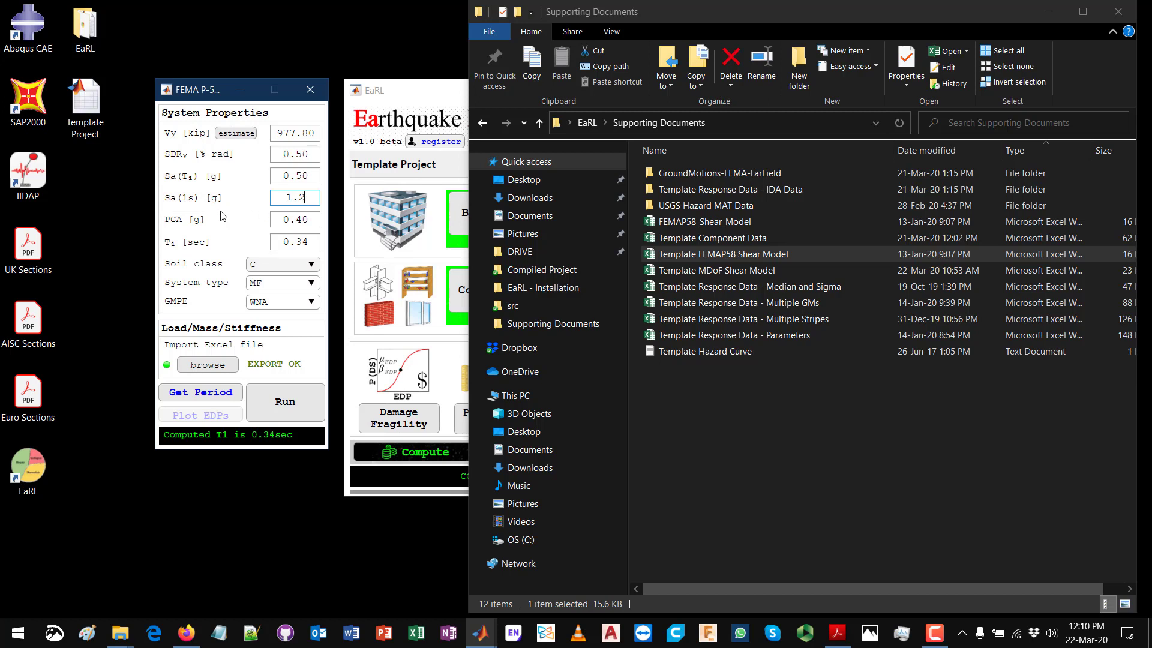
key(Return)
Step: Check the peak ground acceleration entry and run the simplified analysis to generate the EDPs
click(298, 222)
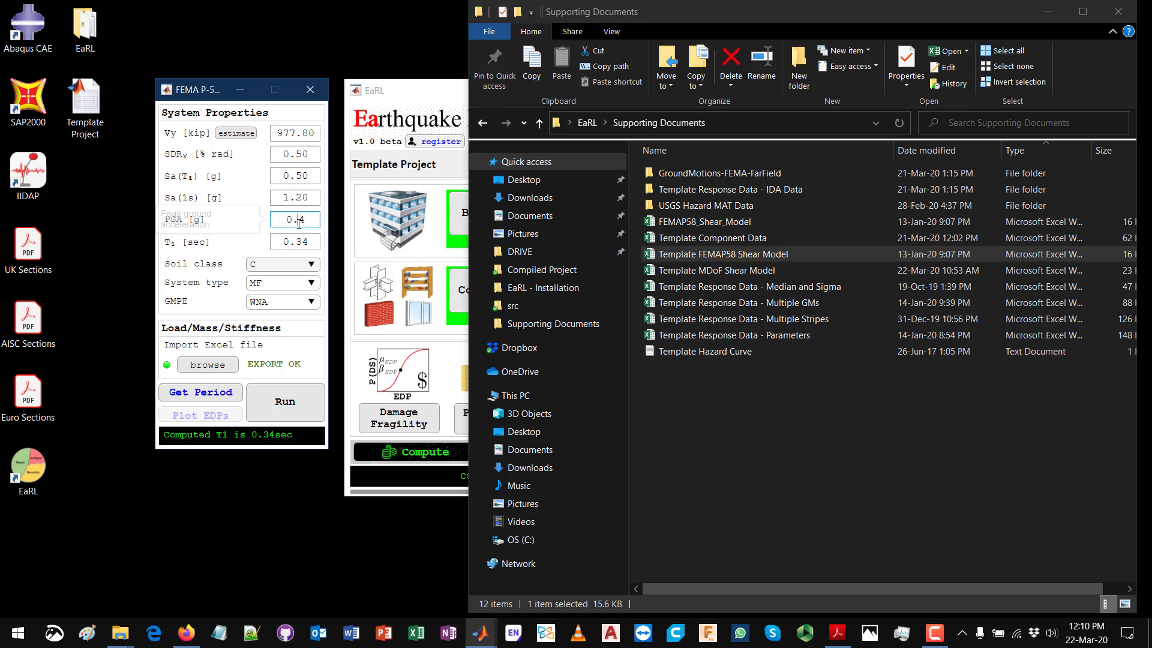
drag(300, 222, 312, 222)
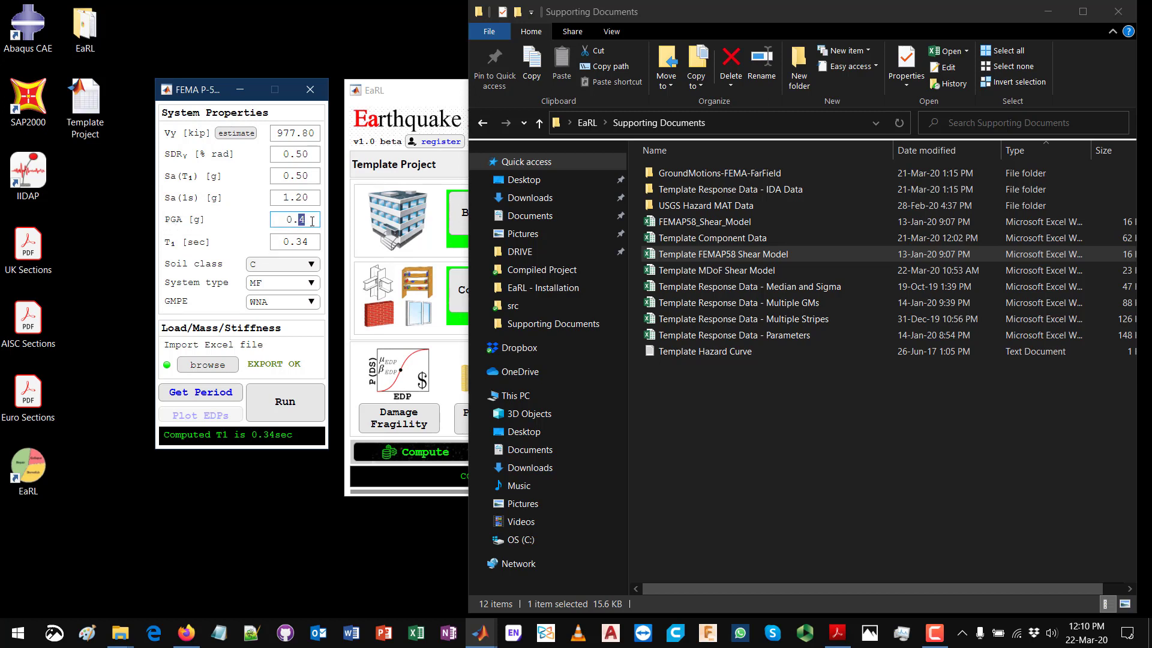
click(225, 226)
click(290, 403)
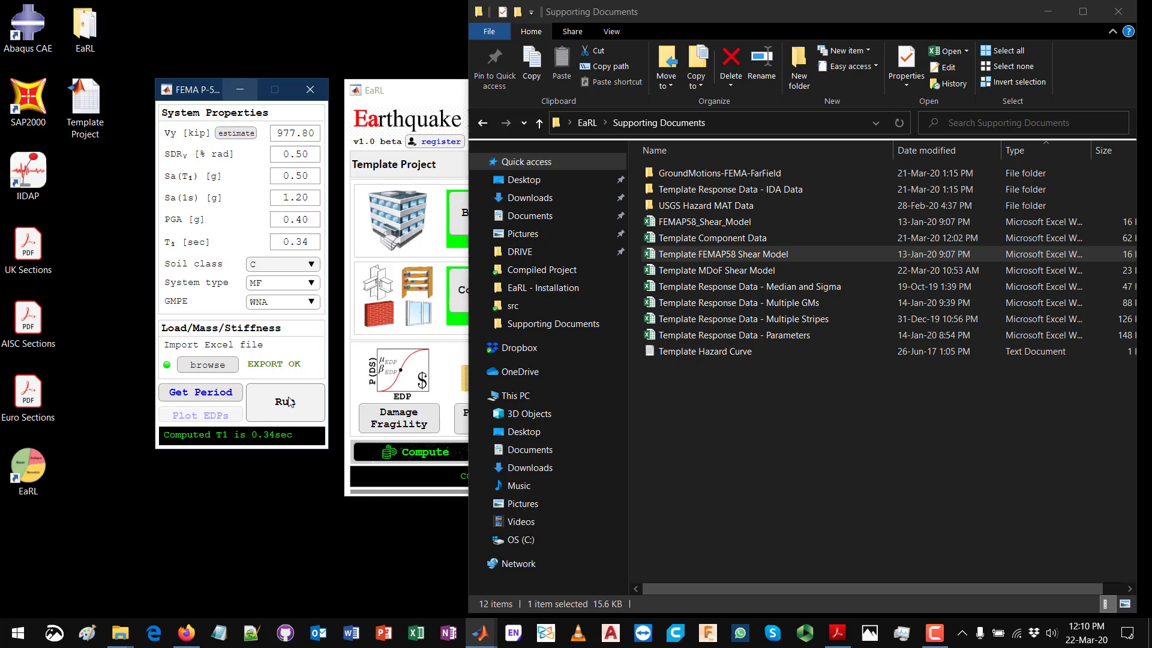
click(289, 401)
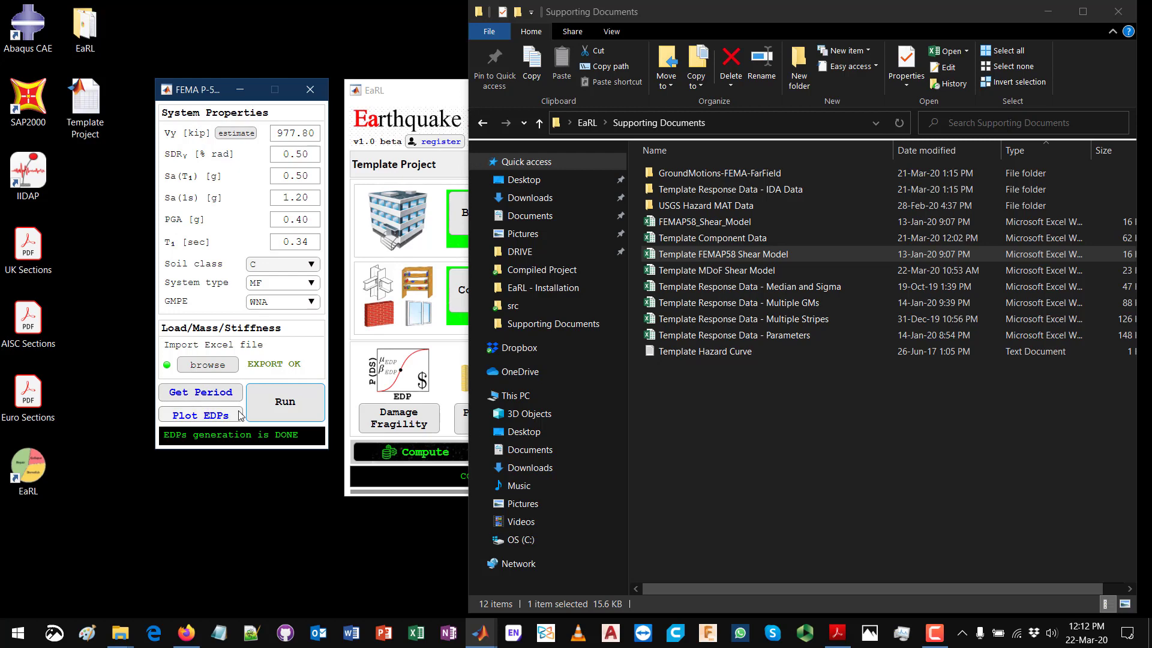
Step: Plot the generated EDPs to inspect the SDR, RDR, PFA and PFV profiles, and close the figure and the FEMA P-58 analysis window
click(1048, 11)
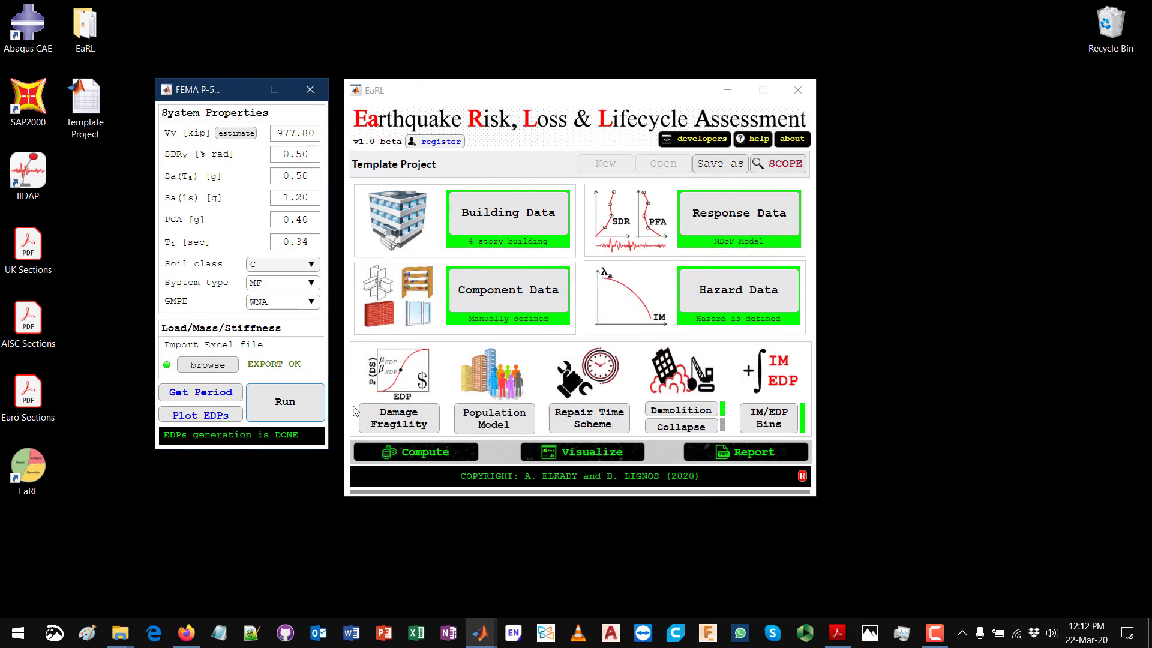
click(177, 418)
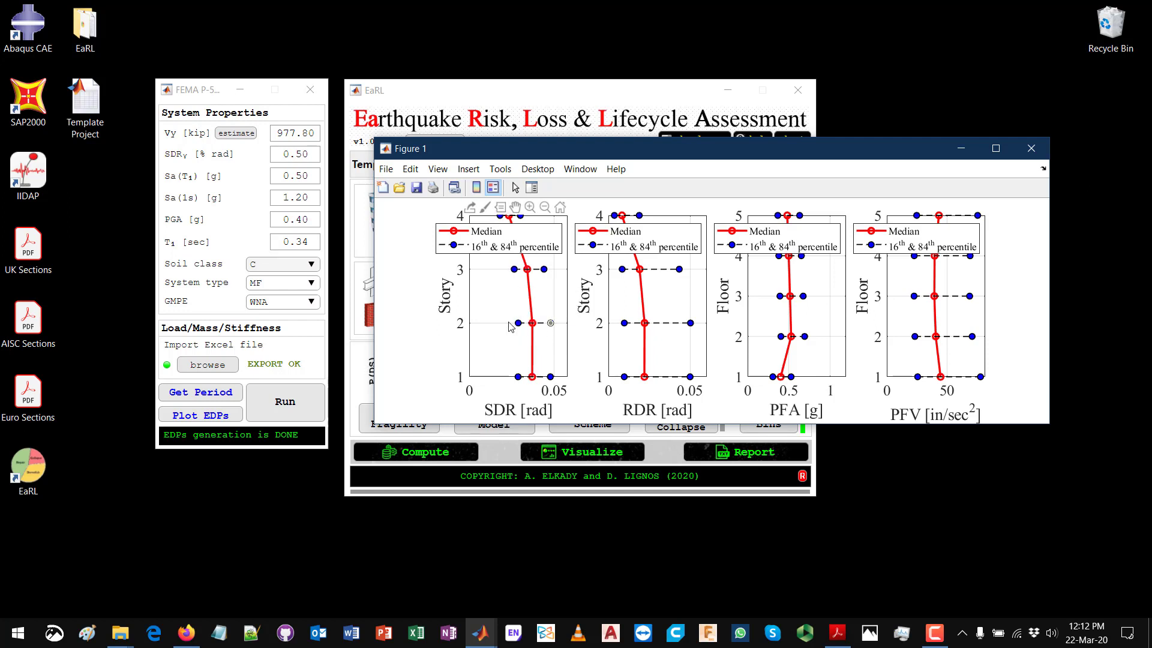
mouse_move(551, 326)
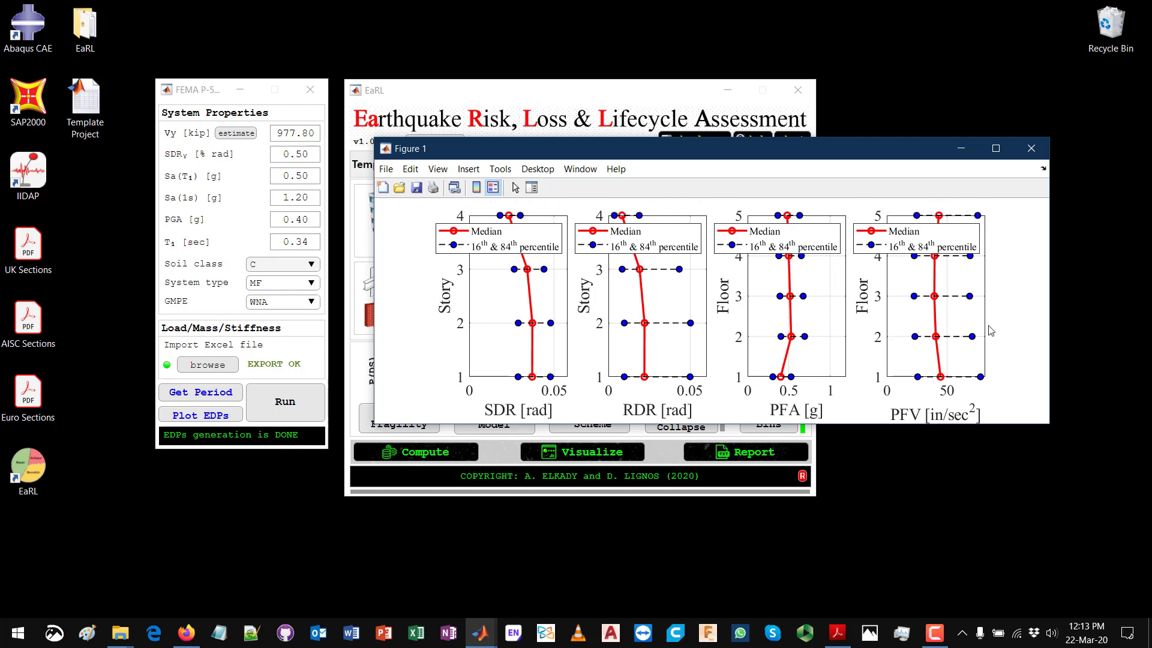
click(1030, 149)
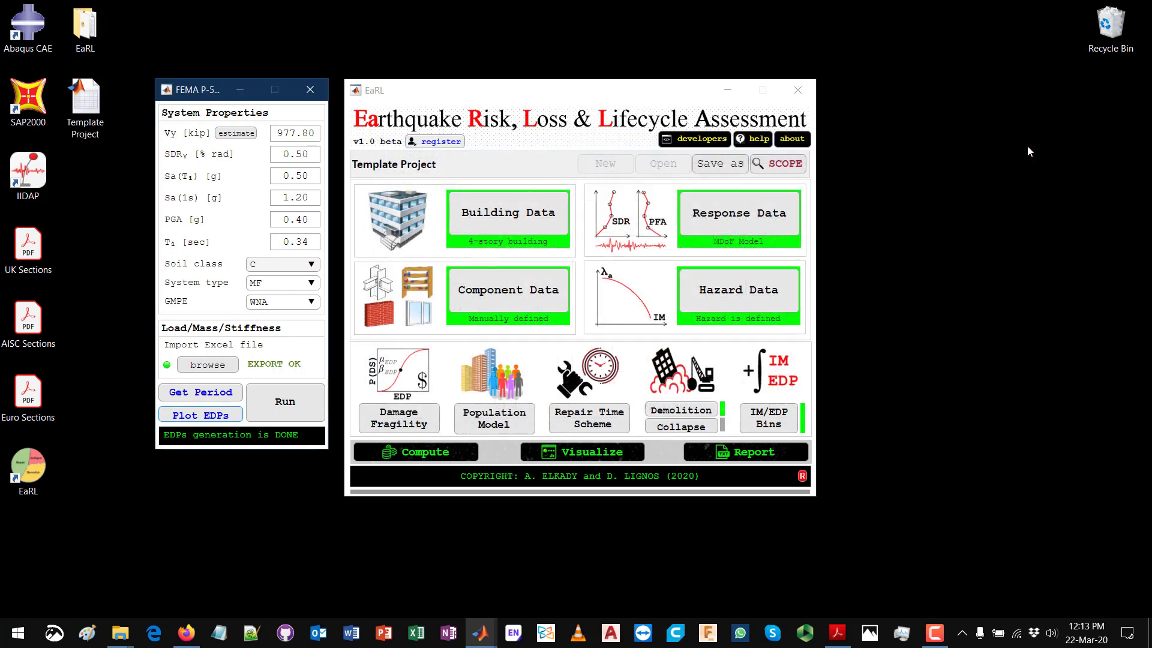
click(310, 89)
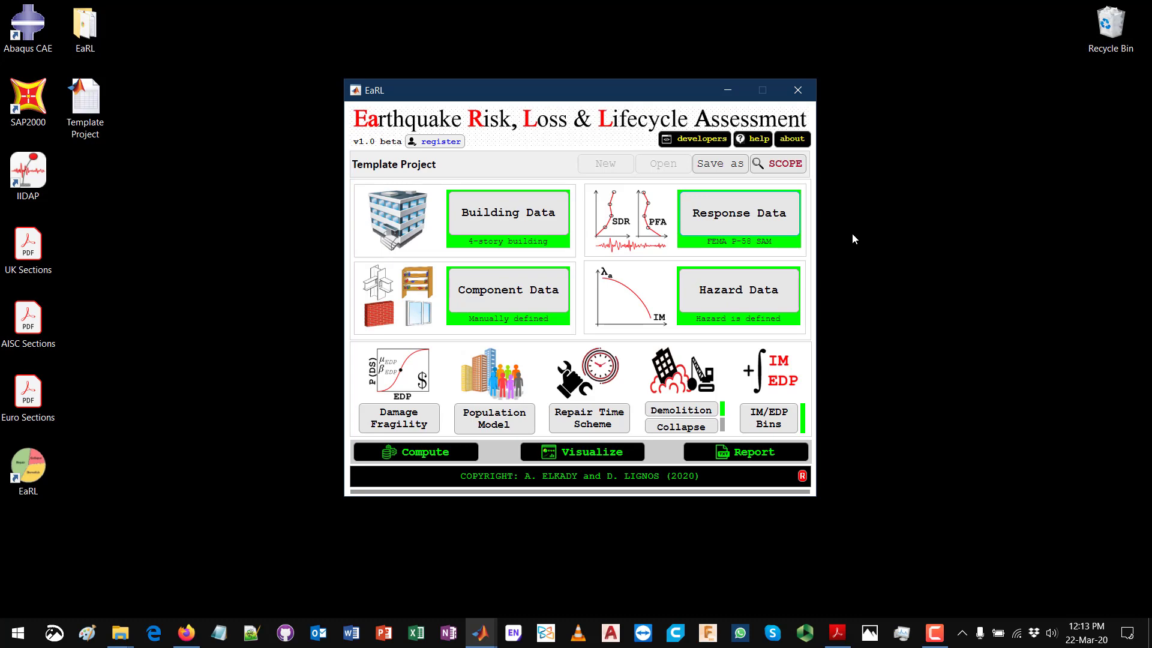
Step: Open the project summary and examine the response data section's method, Excel filename and system parameters, closing the summary when done
click(792, 168)
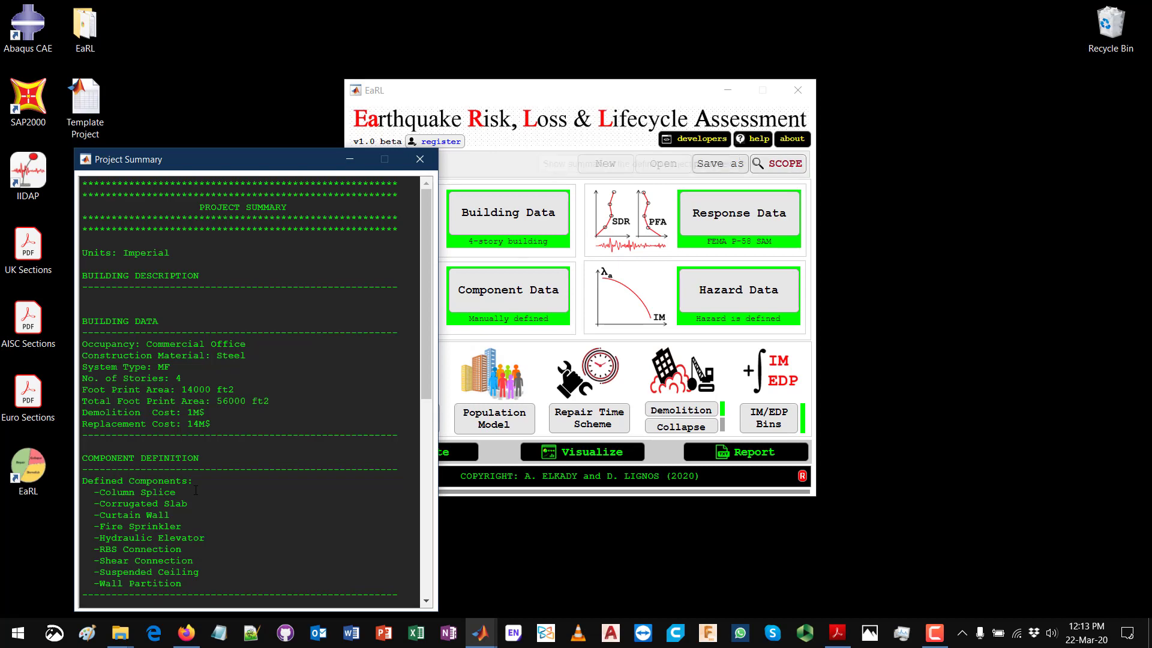
scroll(196, 414, down, 9)
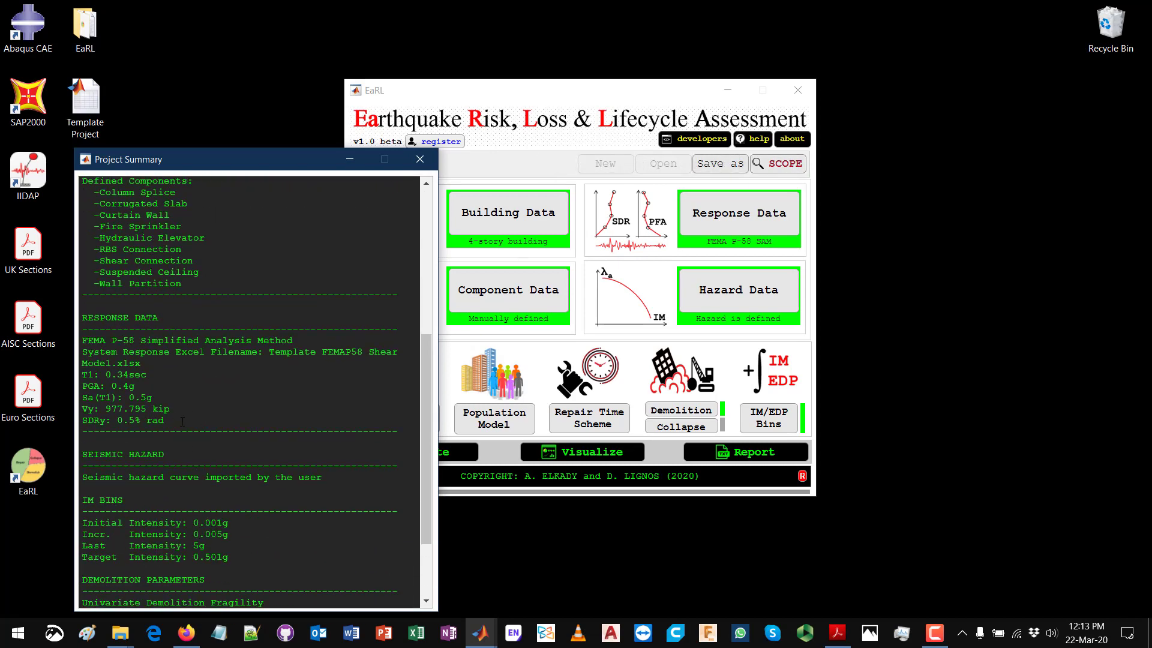
drag(182, 422, 312, 343)
click(187, 352)
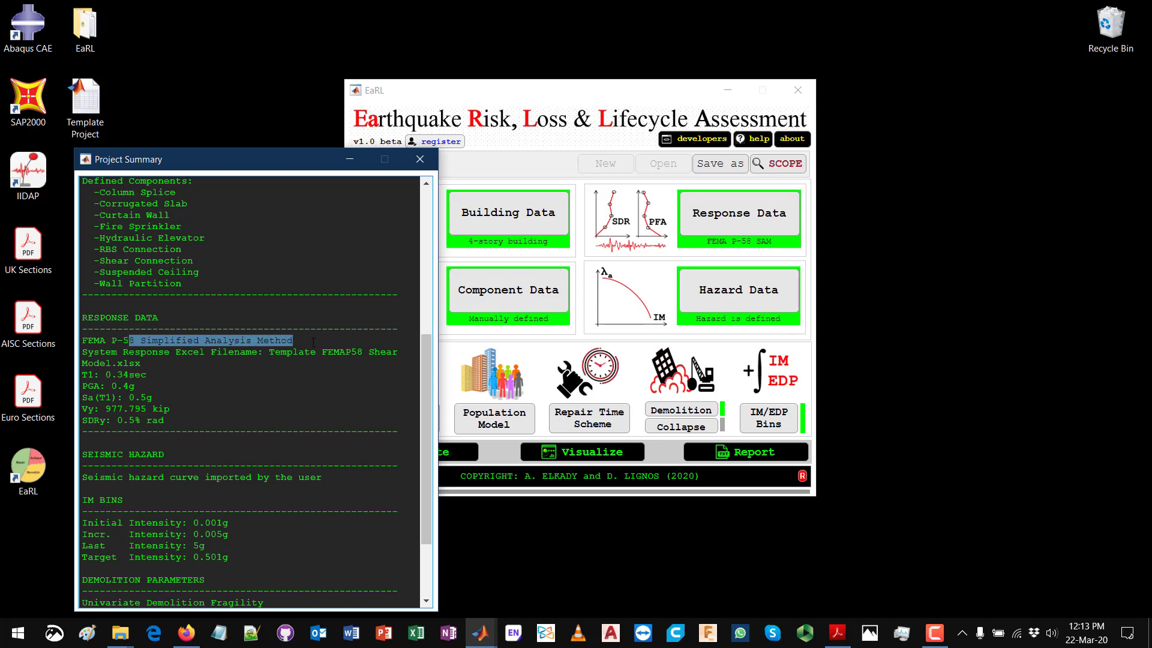
click(312, 342)
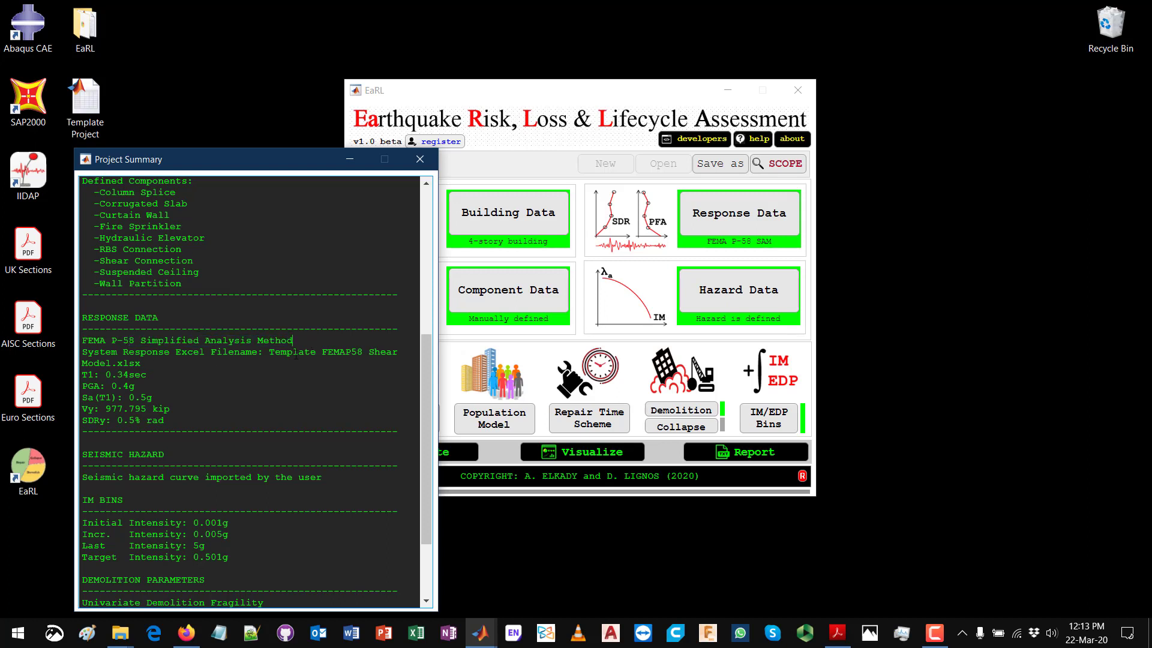
drag(297, 356, 221, 361)
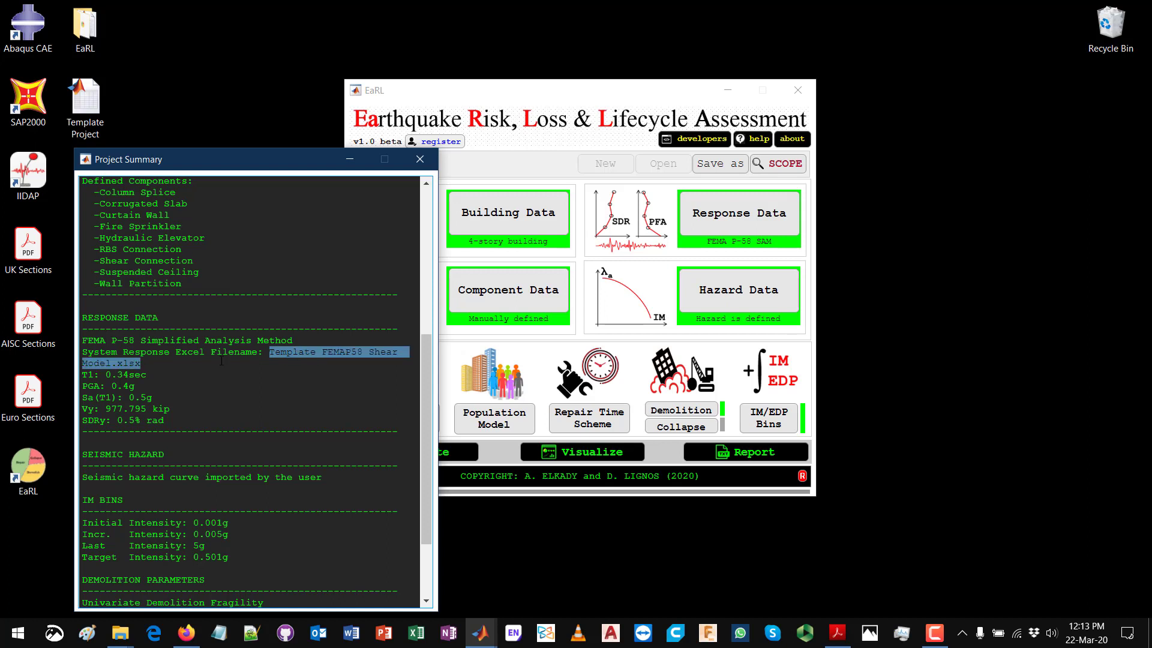
click(181, 368)
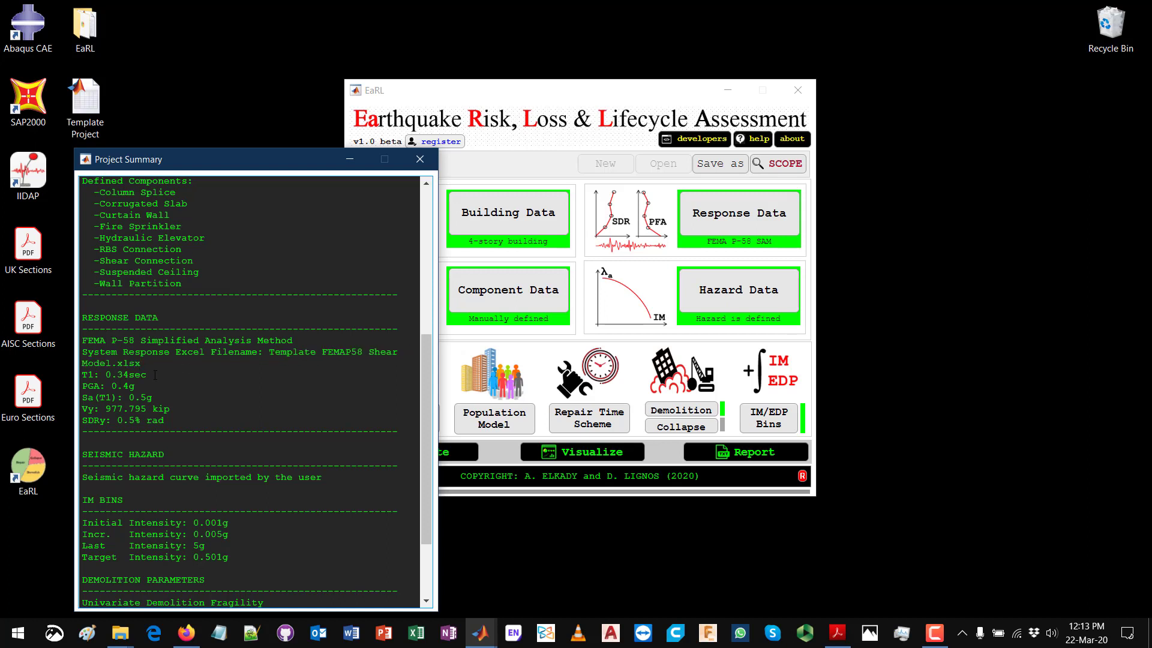
drag(155, 375, 83, 385)
click(100, 420)
double_click(100, 420)
click(273, 400)
click(420, 159)
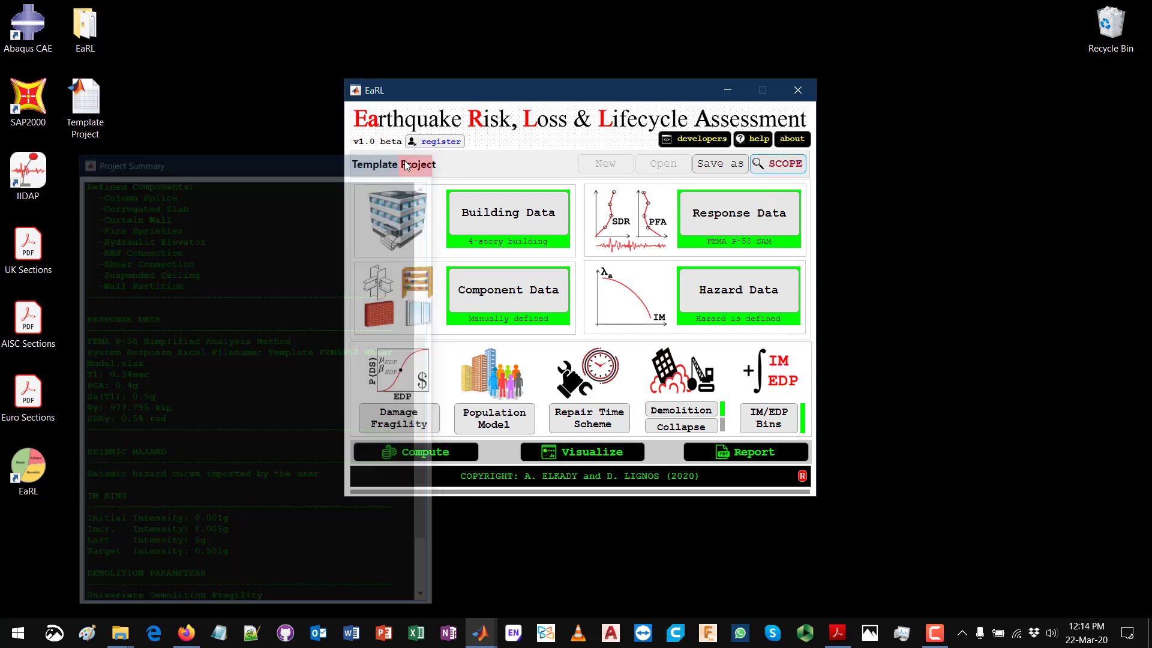